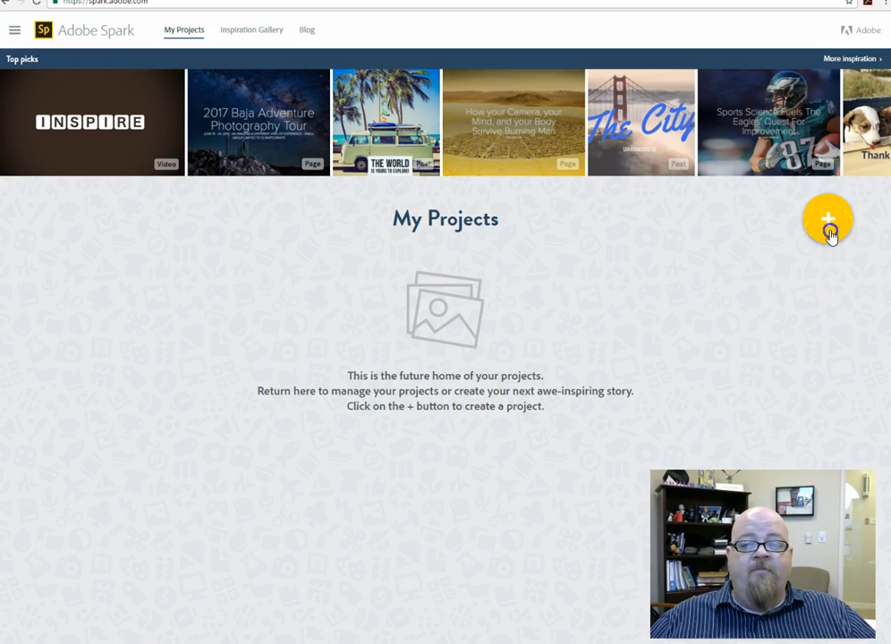
# Step: Create a new video project with the title "Spark Video for everybody"
pyautogui.click(831, 235)
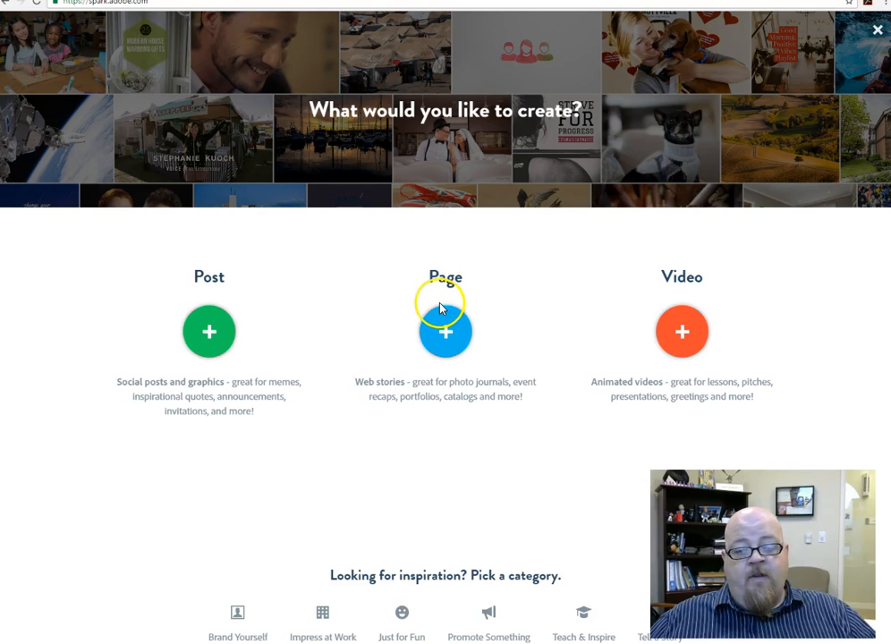
pyautogui.click(681, 342)
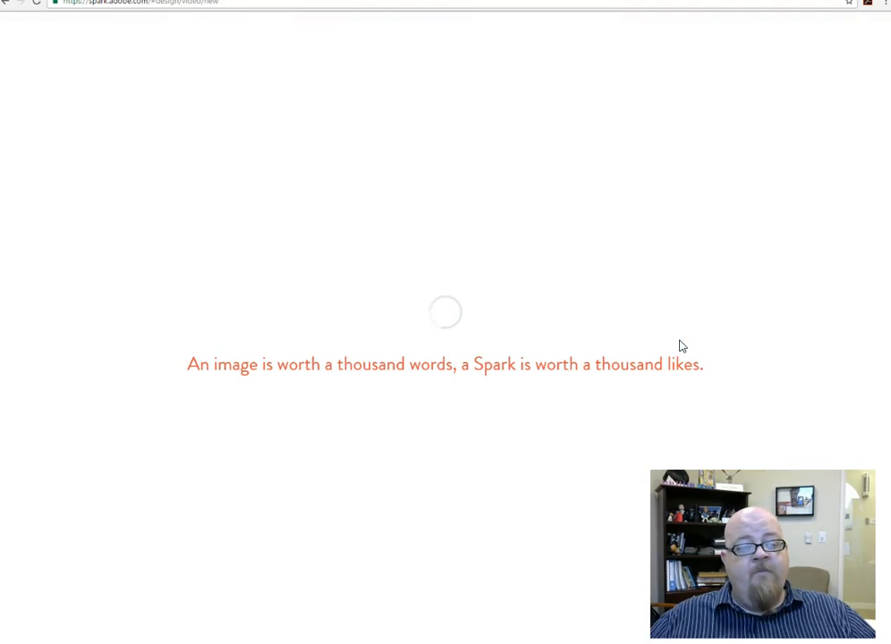
pyautogui.click(282, 379)
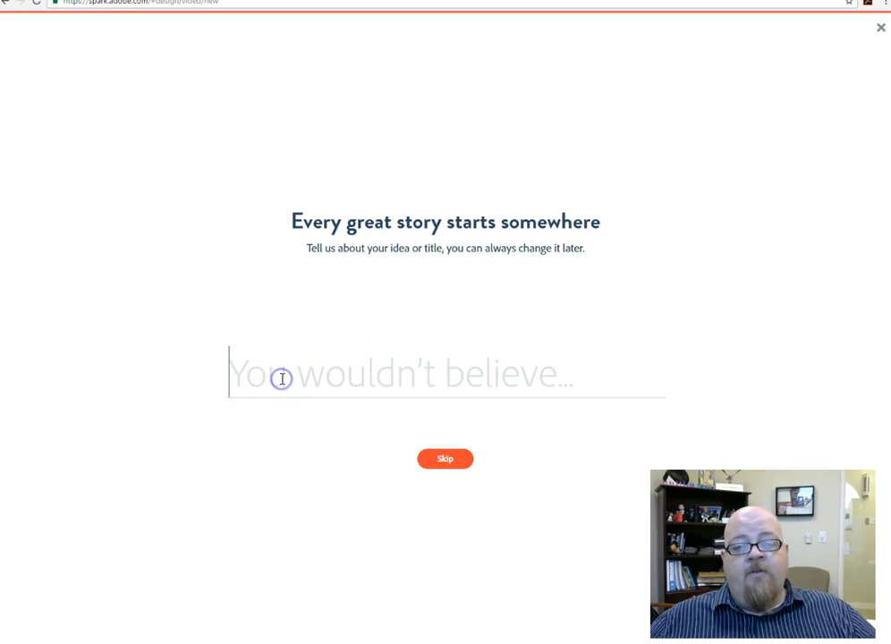
pyautogui.write('M')
pyautogui.press('BackSpace')
pyautogui.write('Spark Video f')
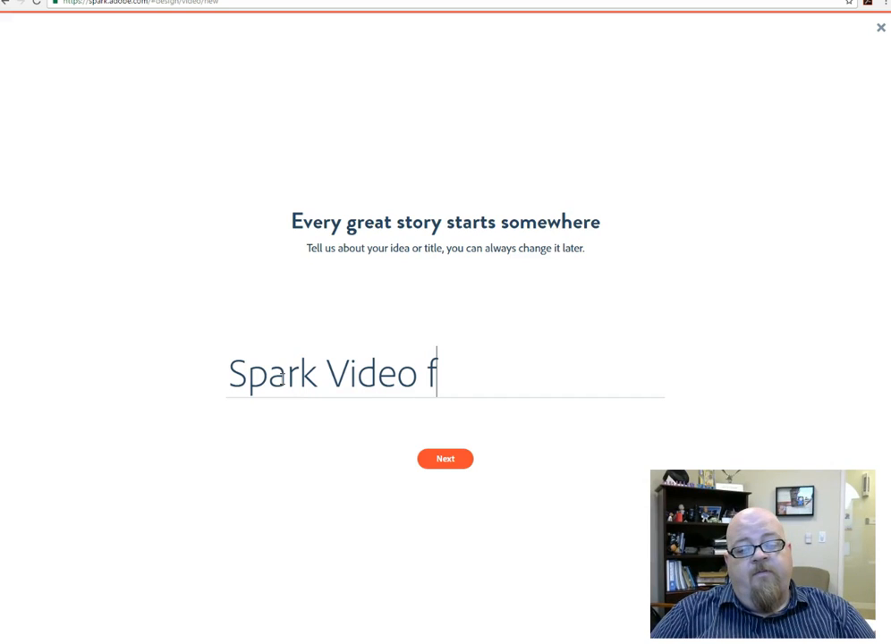
pyautogui.write('or everybody')
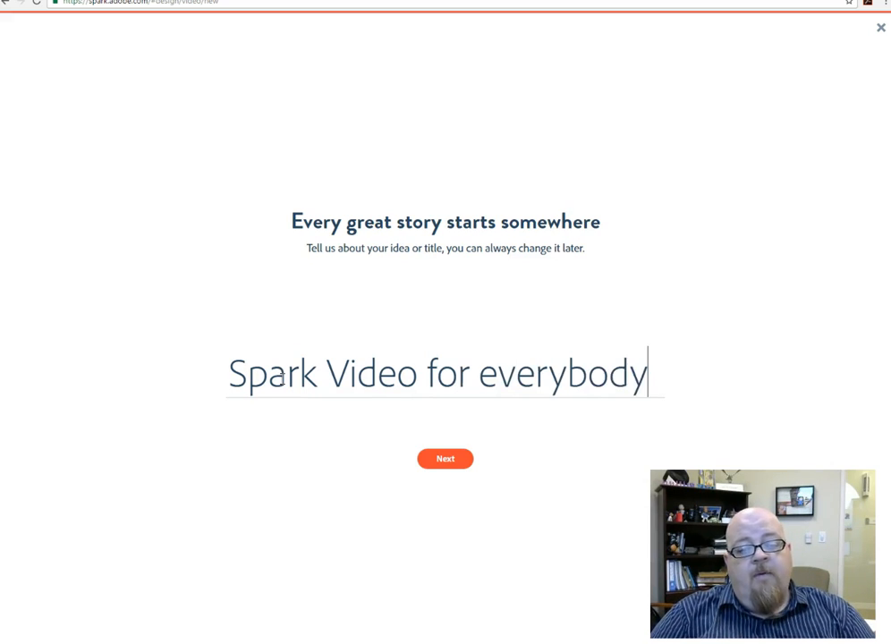
pyautogui.click(448, 461)
# Step: Look through the available story templates and pick the Promote an Idea template for the video
pyautogui.click(240, 470)
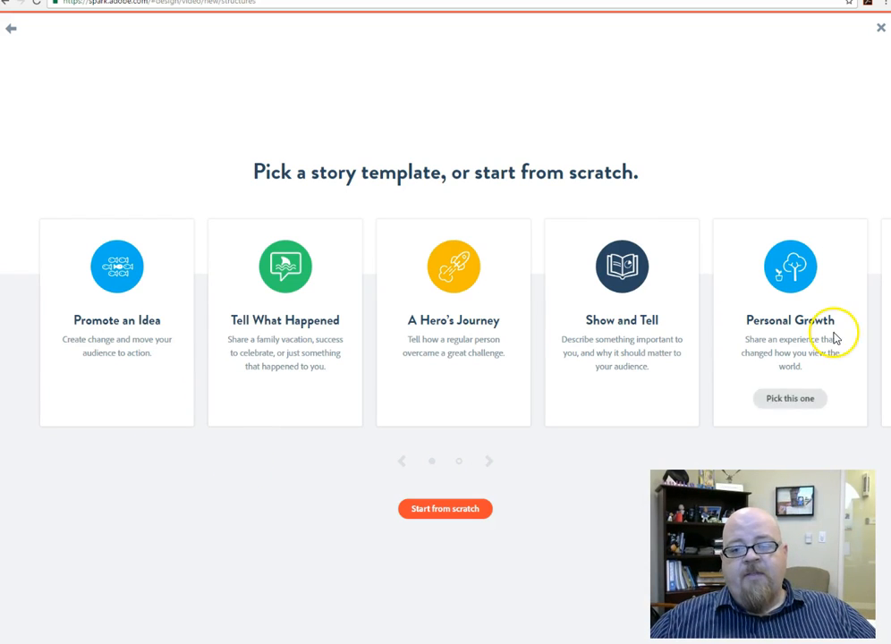
pyautogui.click(488, 462)
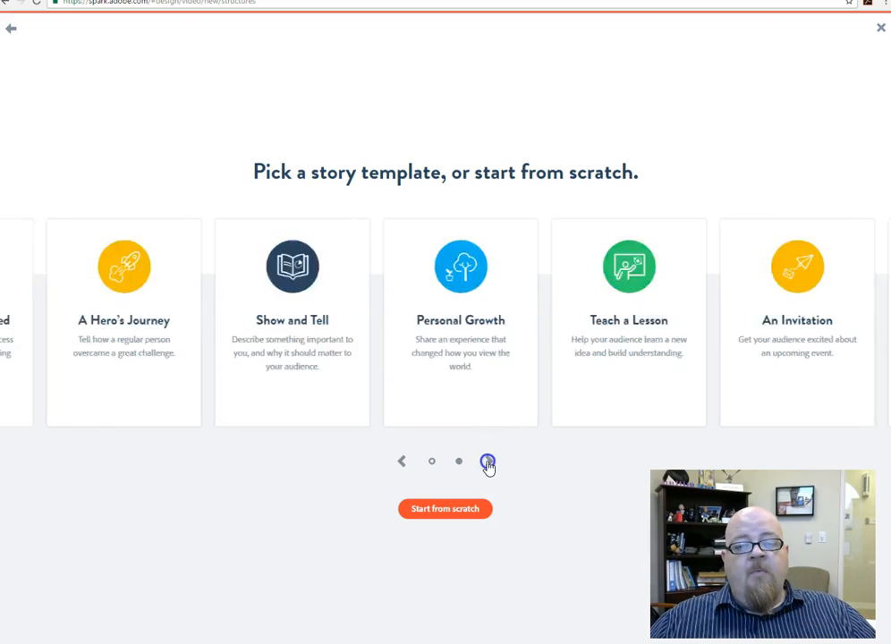
pyautogui.moveTo(422, 319)
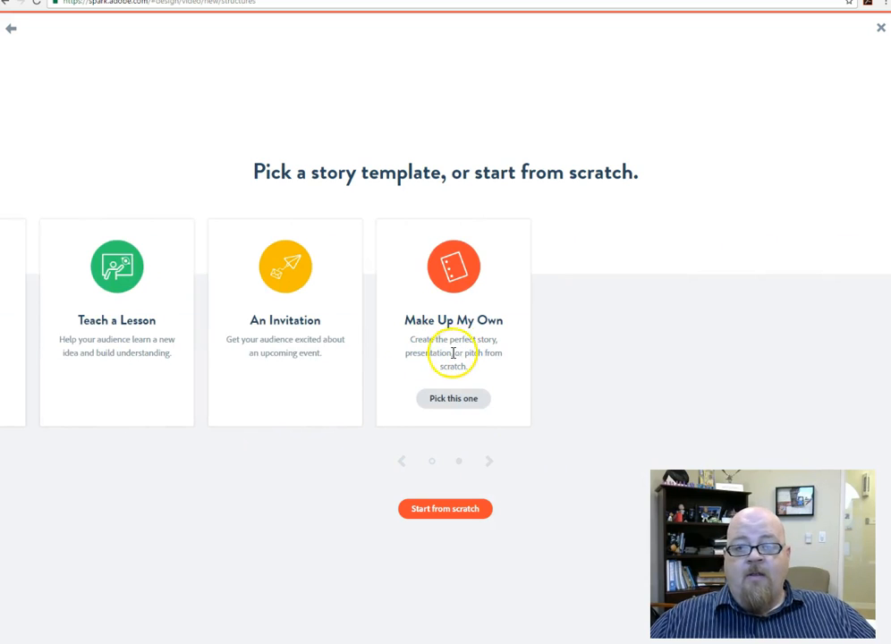
pyautogui.click(502, 588)
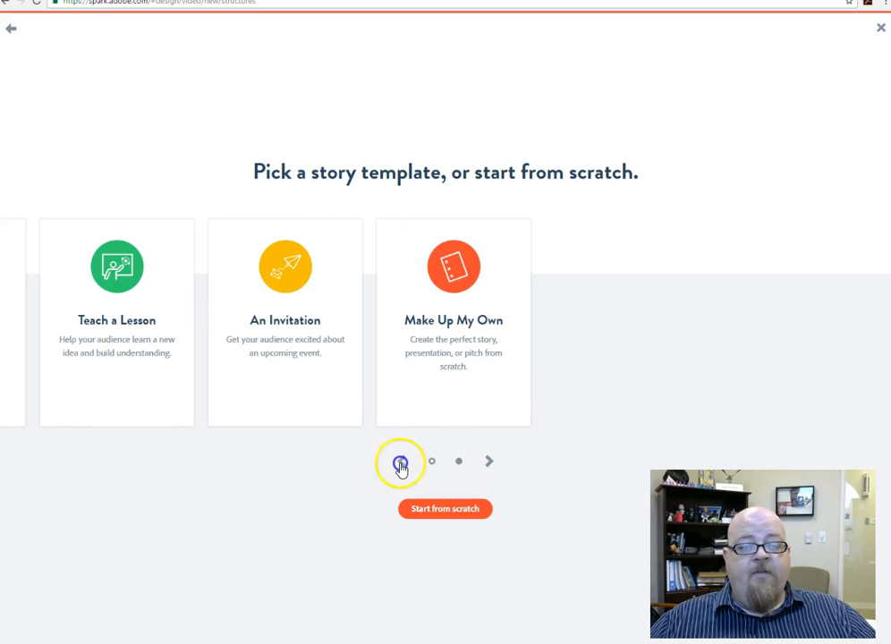
pyautogui.click(401, 460)
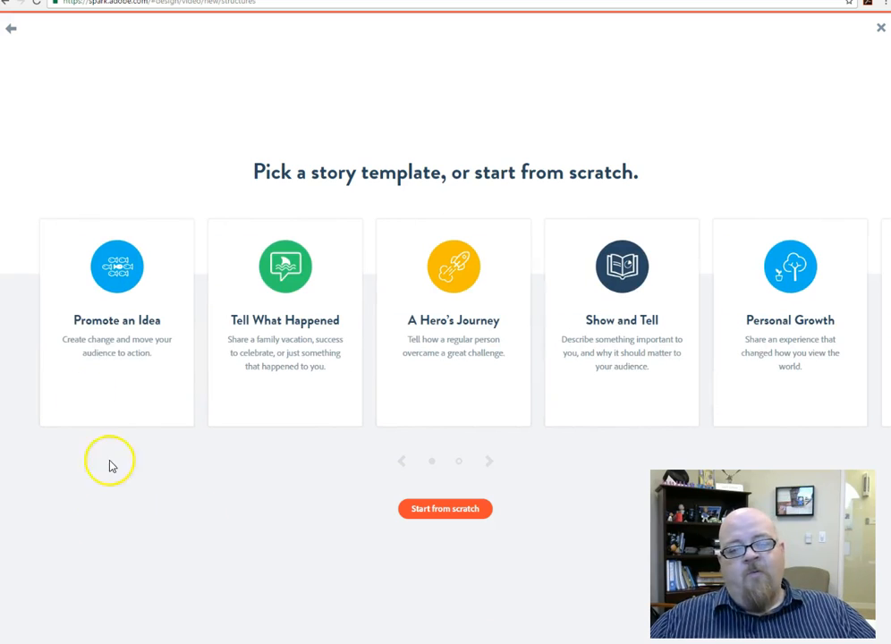
pyautogui.click(115, 405)
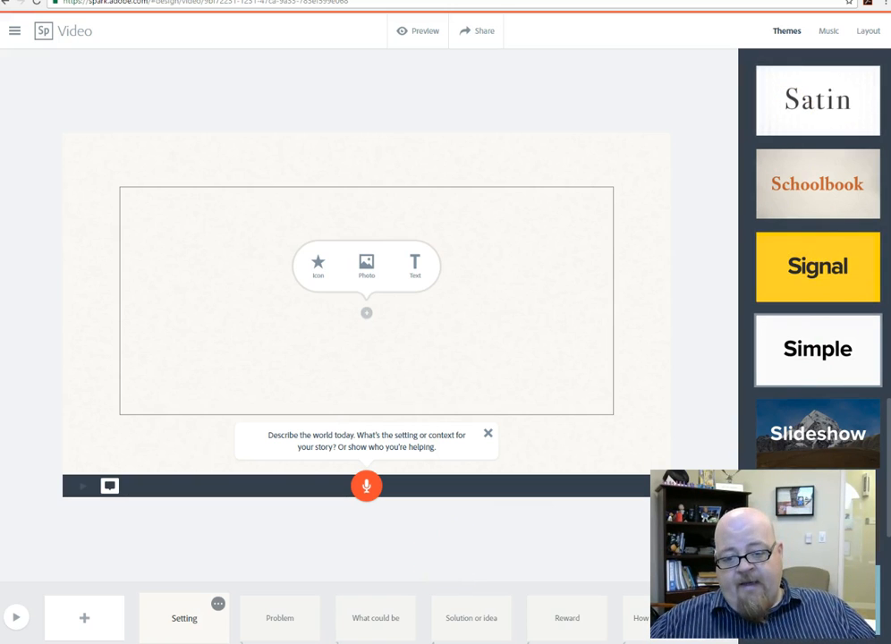
# Step: Browse the video themes and apply the Grunge theme to the project
pyautogui.click(803, 387)
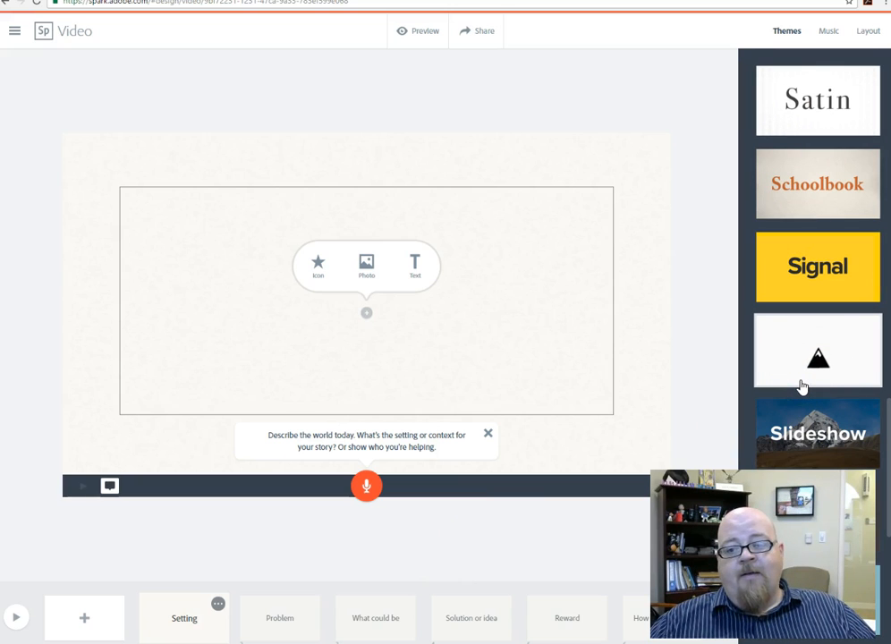
pyautogui.click(803, 303)
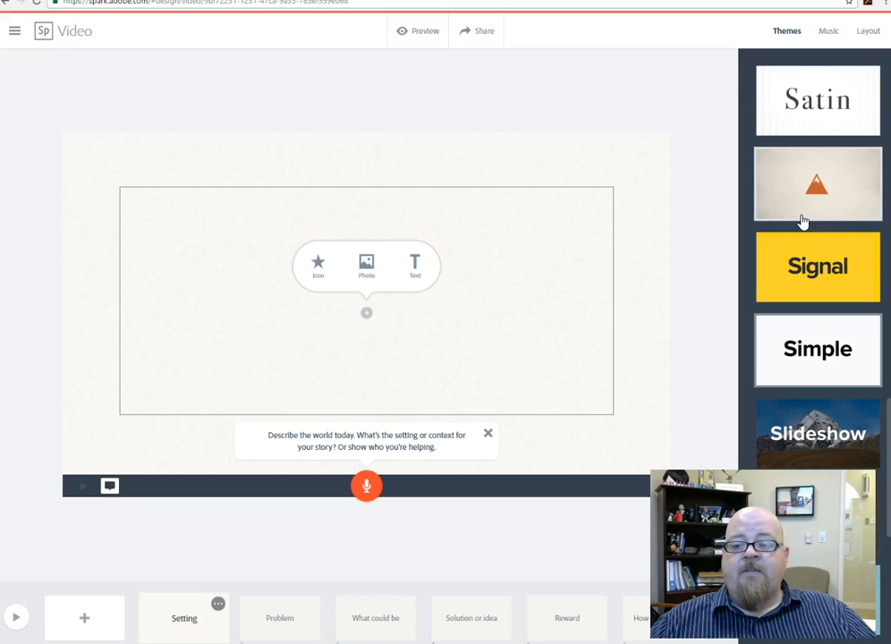
pyautogui.click(834, 209)
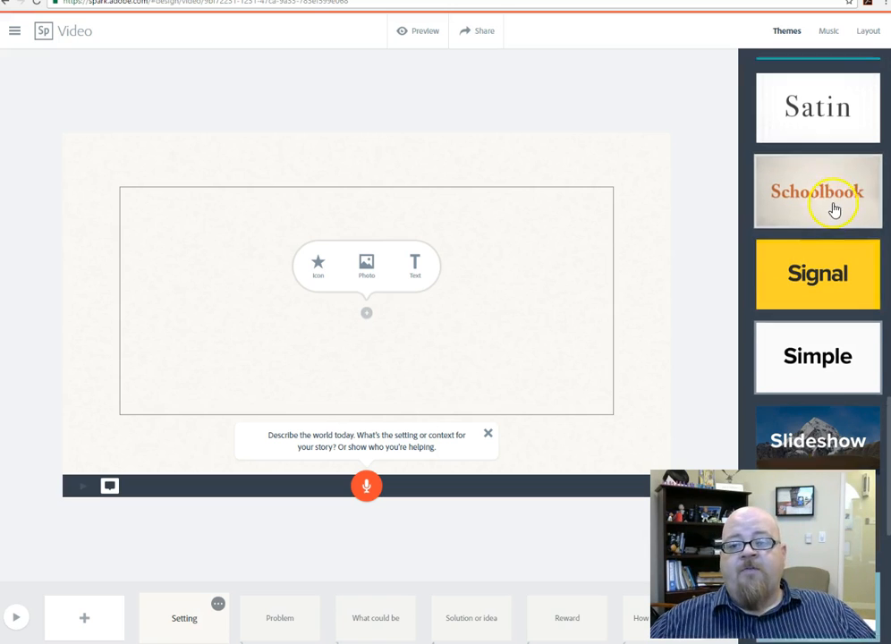
pyautogui.scroll(8, 834, 209)
pyautogui.scroll(2, 833, 294)
pyautogui.scroll(-4, 832, 294)
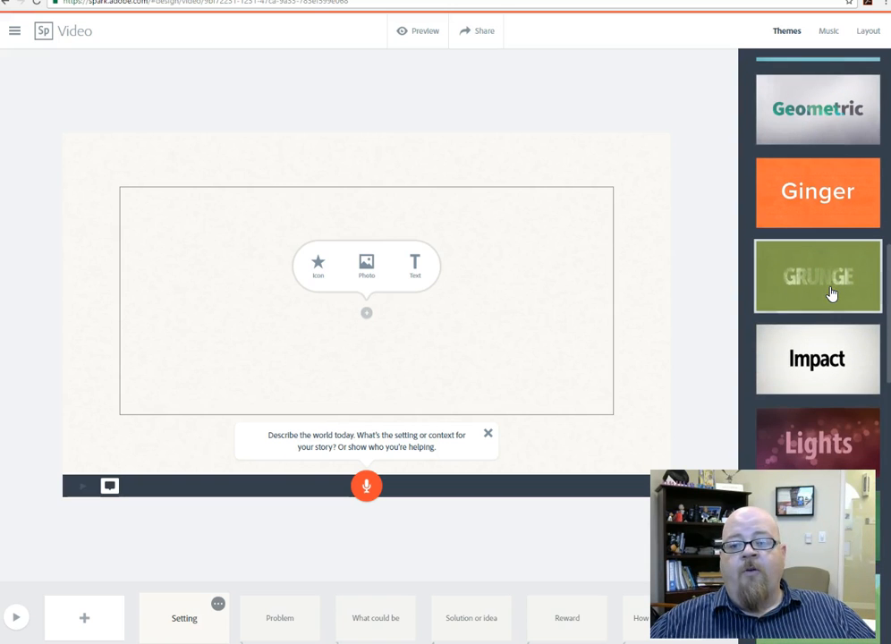
pyautogui.click(833, 294)
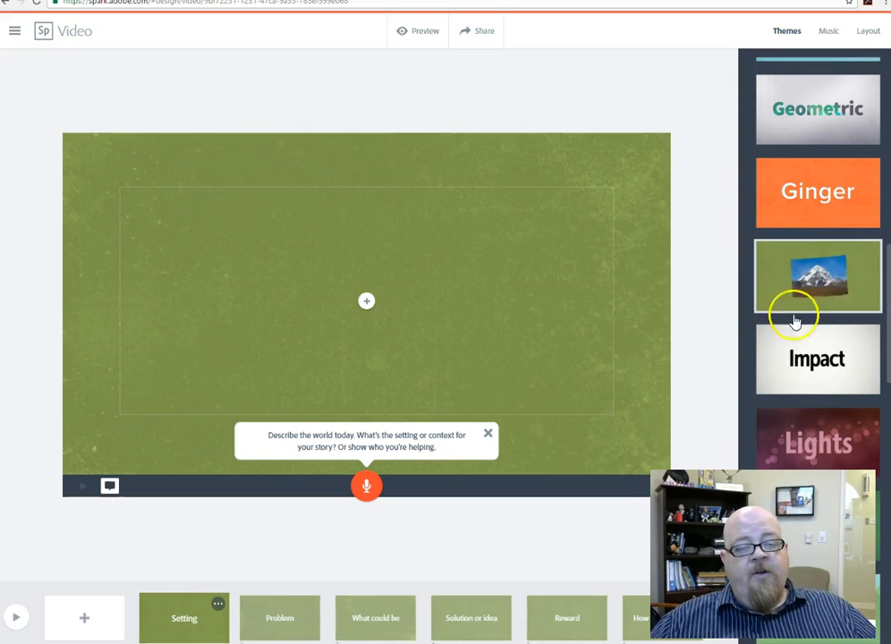
# Step: Dismiss the storytelling hints on the Setting and Problem pages
pyautogui.click(488, 433)
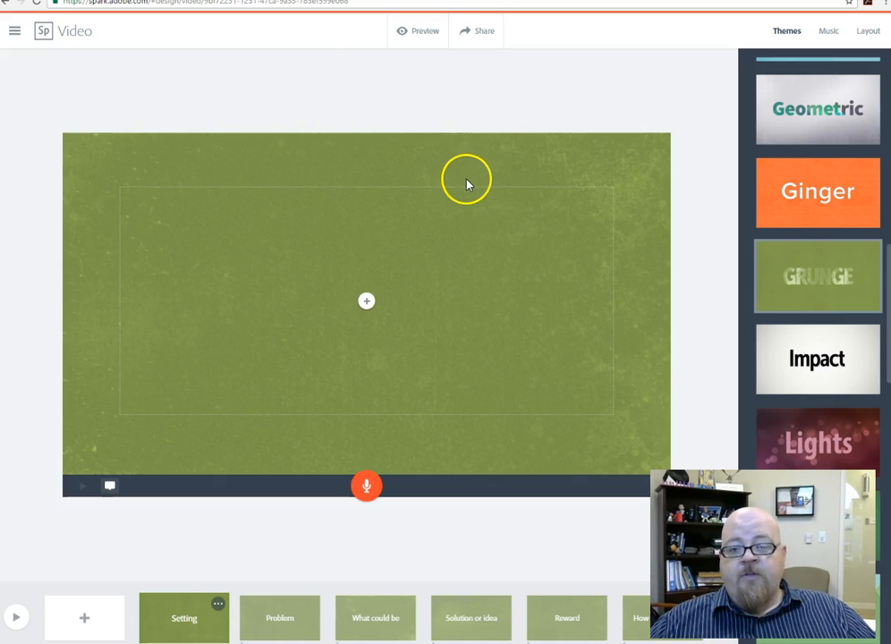
pyautogui.click(258, 623)
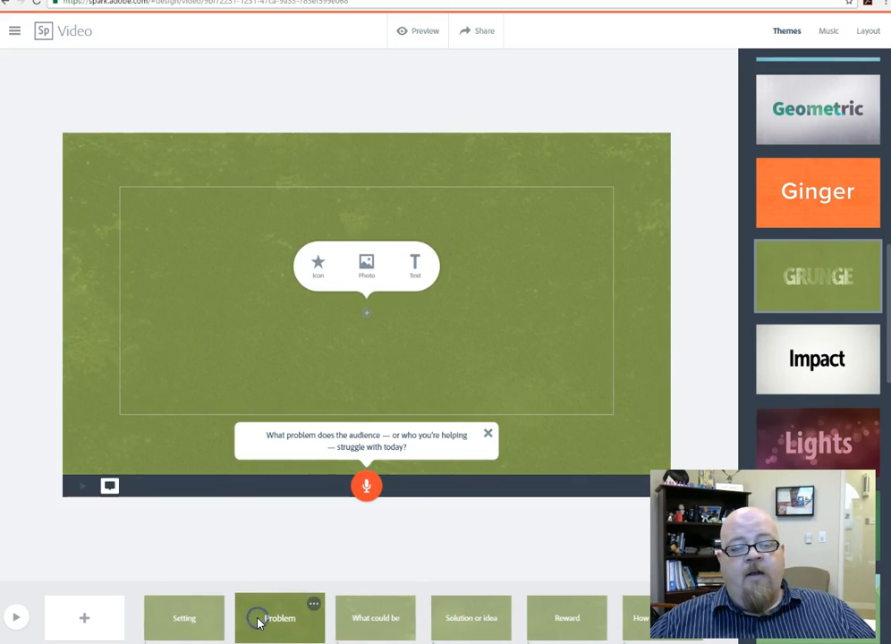
pyautogui.click(489, 433)
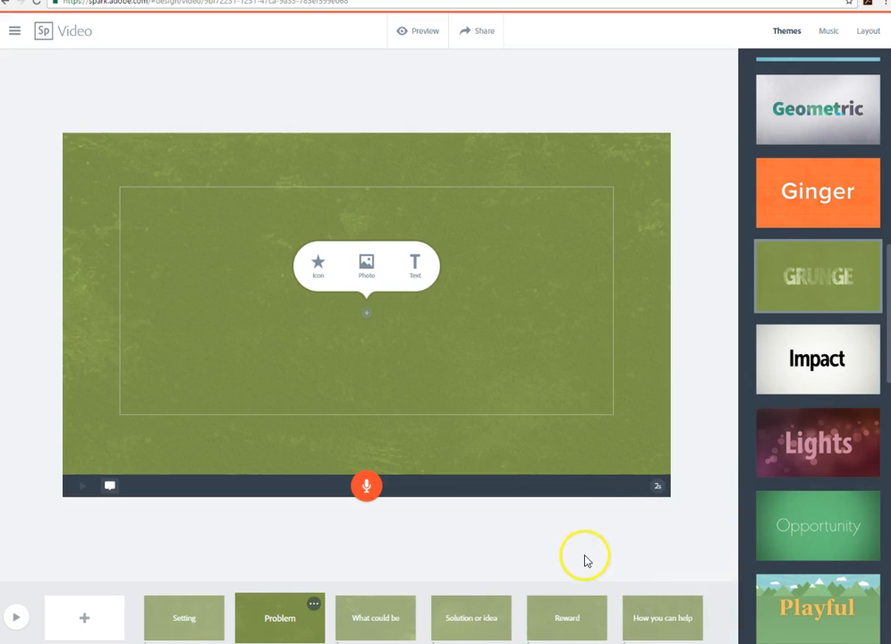
pyautogui.click(623, 474)
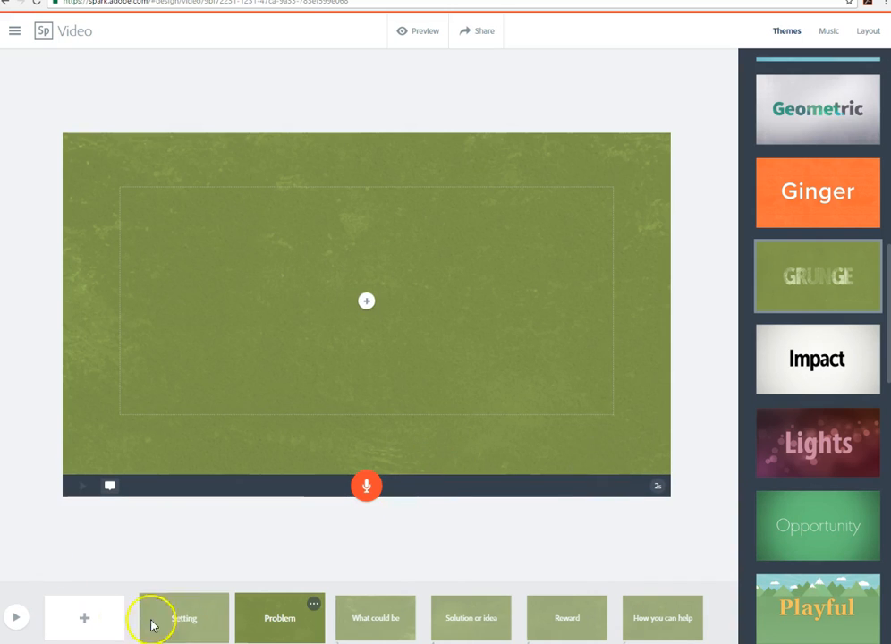
# Step: Add a blank page after the Problem page, and delete that blank page again
pyautogui.click(81, 622)
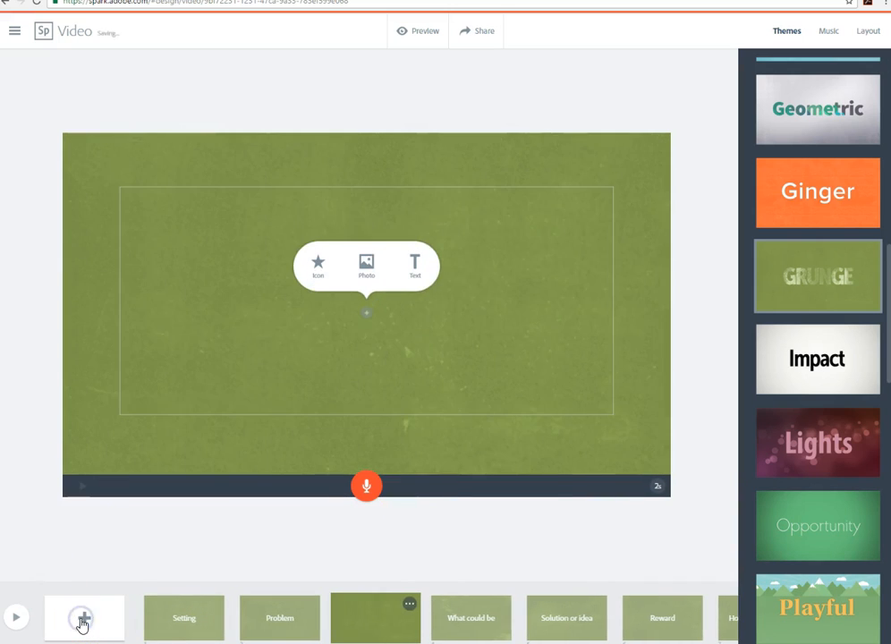
pyautogui.click(408, 605)
pyautogui.click(392, 616)
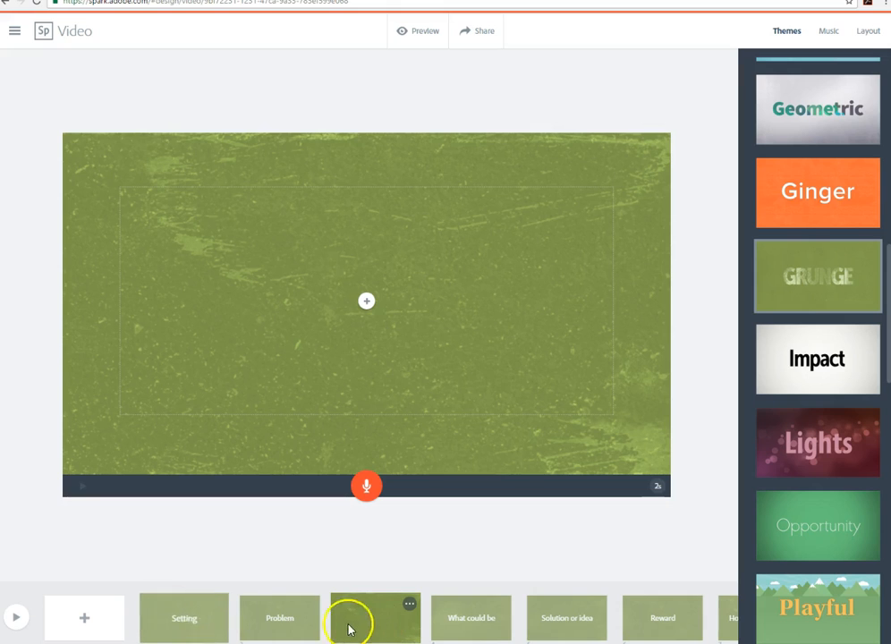
pyautogui.click(408, 605)
pyautogui.click(358, 535)
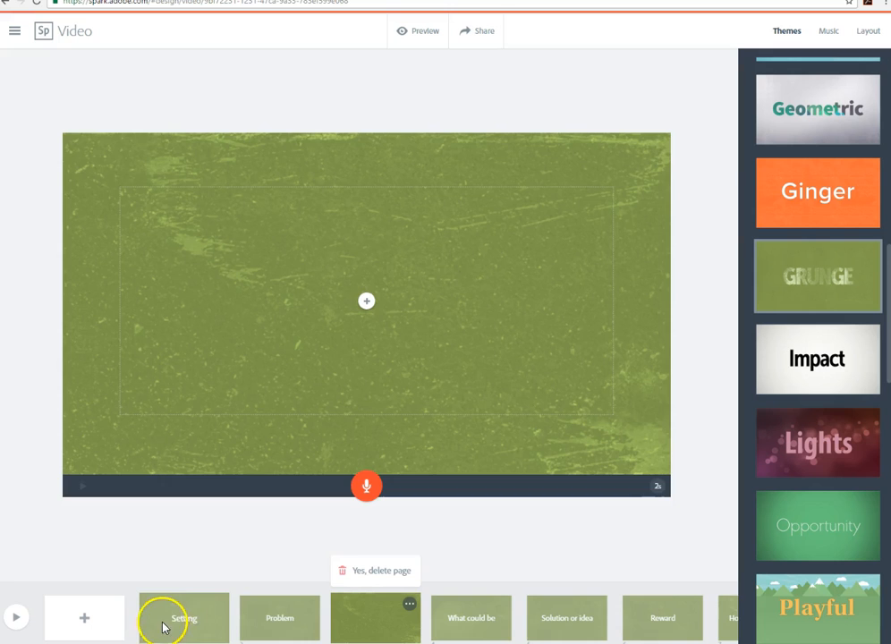
pyautogui.click(351, 578)
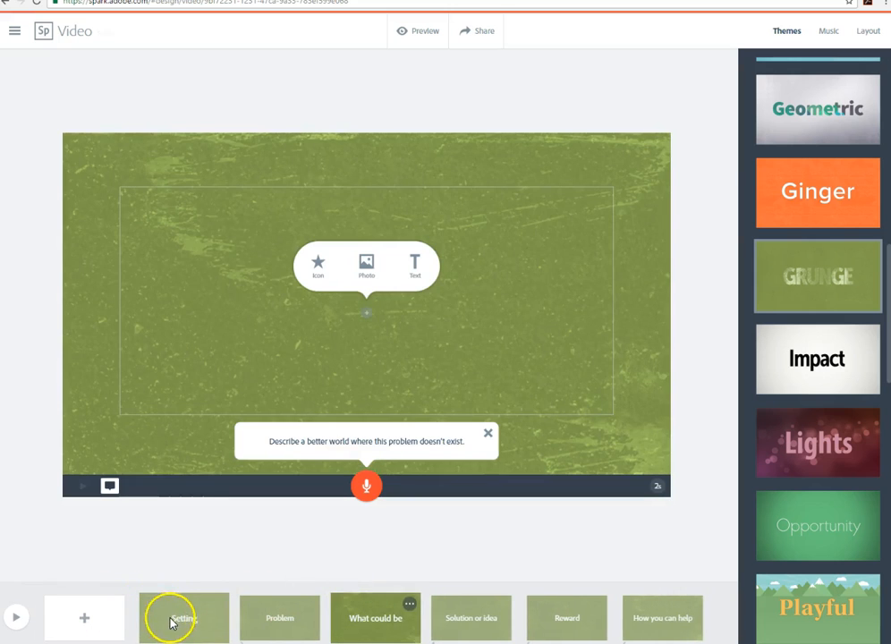
# Step: Add text to the Setting page reading "Pistols and Pancakes!" with "This Tuesday at 7PM" on a second line
pyautogui.click(172, 621)
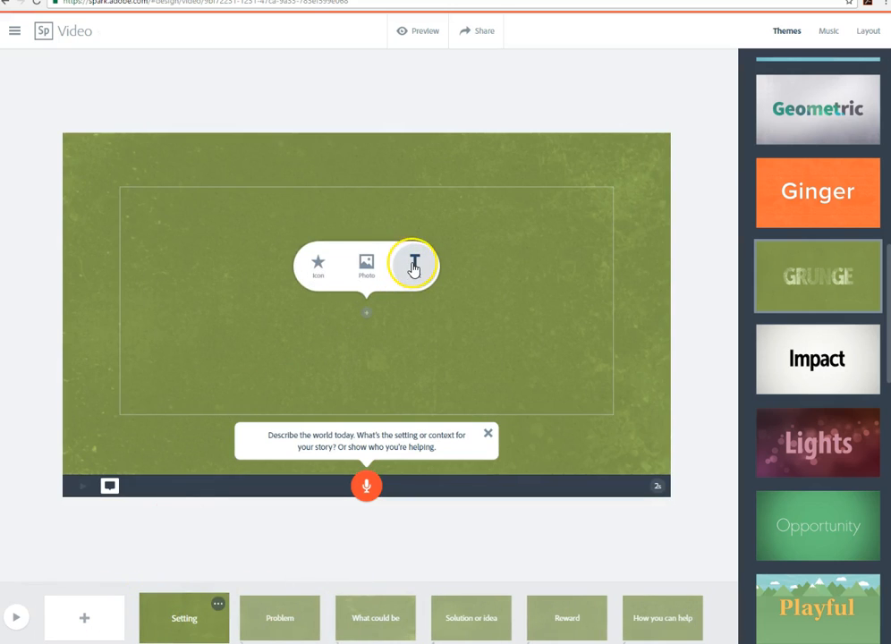
pyautogui.click(412, 265)
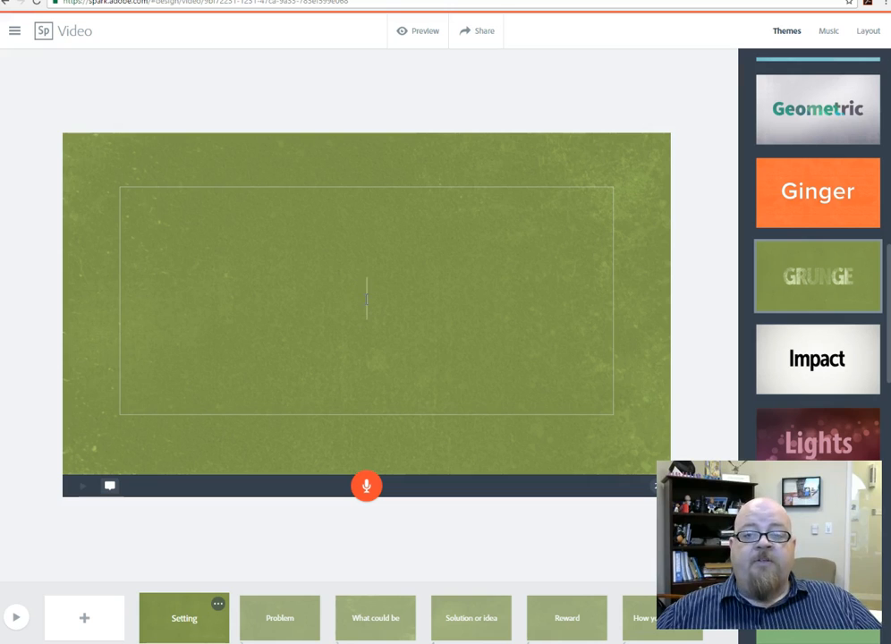
pyautogui.write('P')
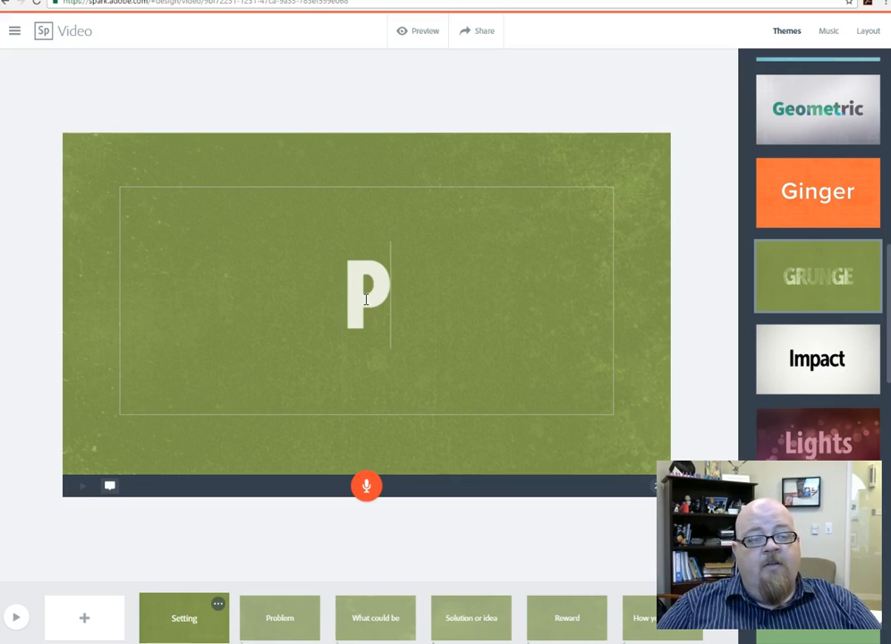
pyautogui.write('istols and P')
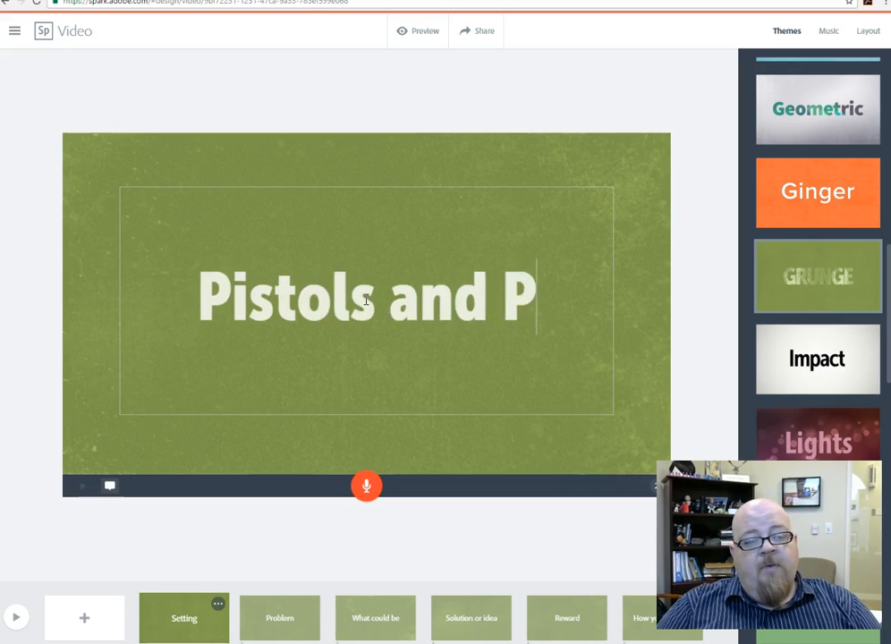
pyautogui.write('ancakes!')
pyautogui.press('Return')
pyautogui.write('This ')
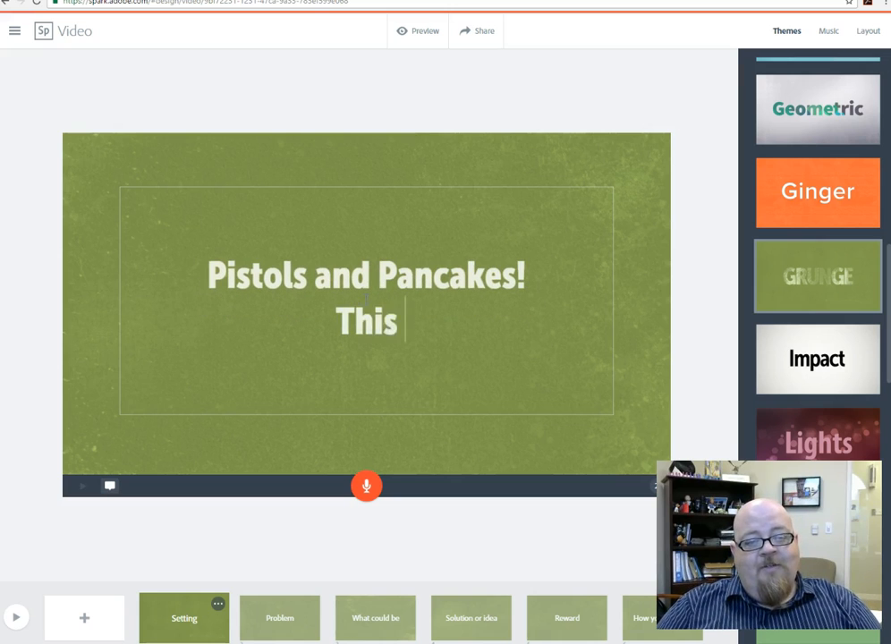
pyautogui.write('Tuesday at 7PM')
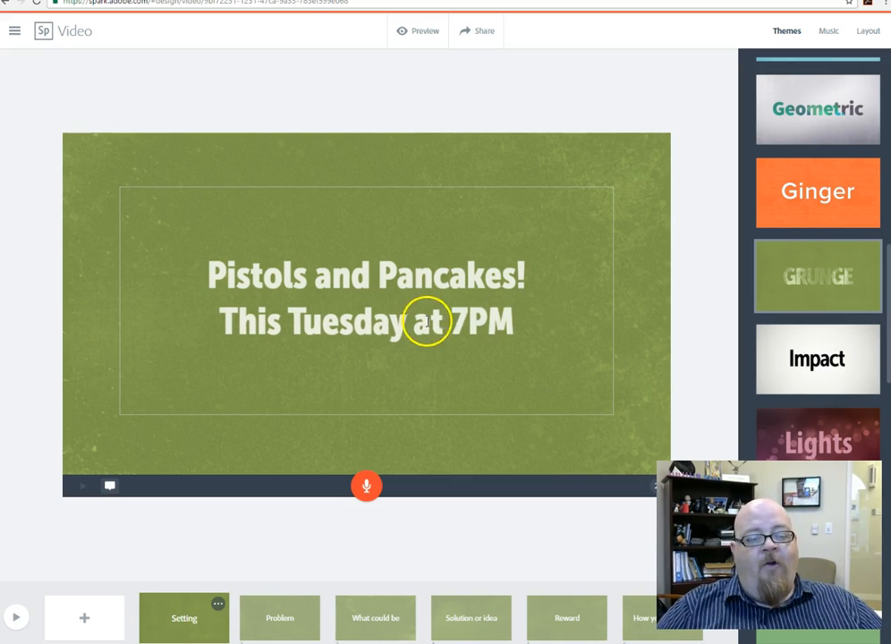
# Step: Go to the Problem page and hide its storytelling hint
pyautogui.click(254, 612)
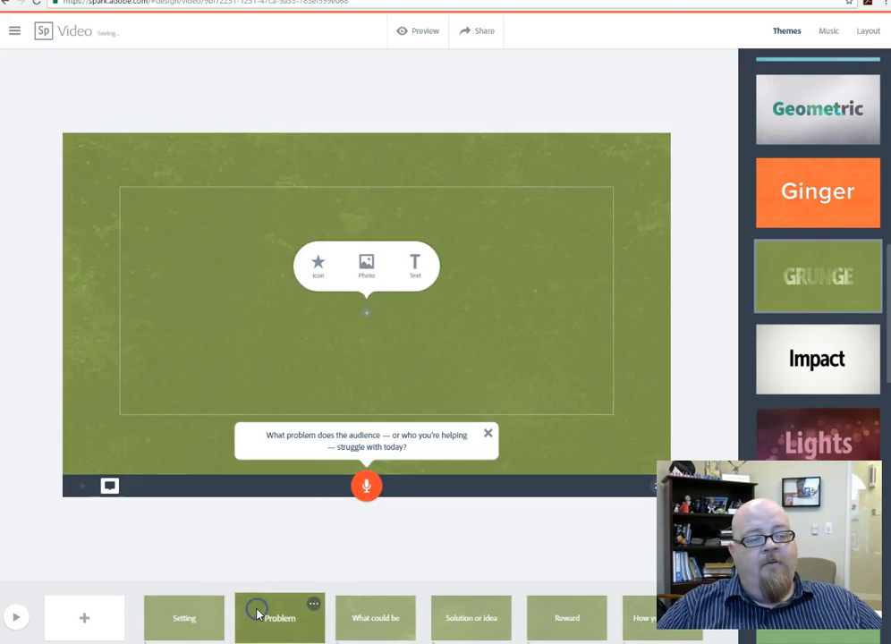
pyautogui.click(595, 453)
pyautogui.click(594, 481)
pyautogui.click(632, 455)
pyautogui.click(636, 429)
pyautogui.click(585, 487)
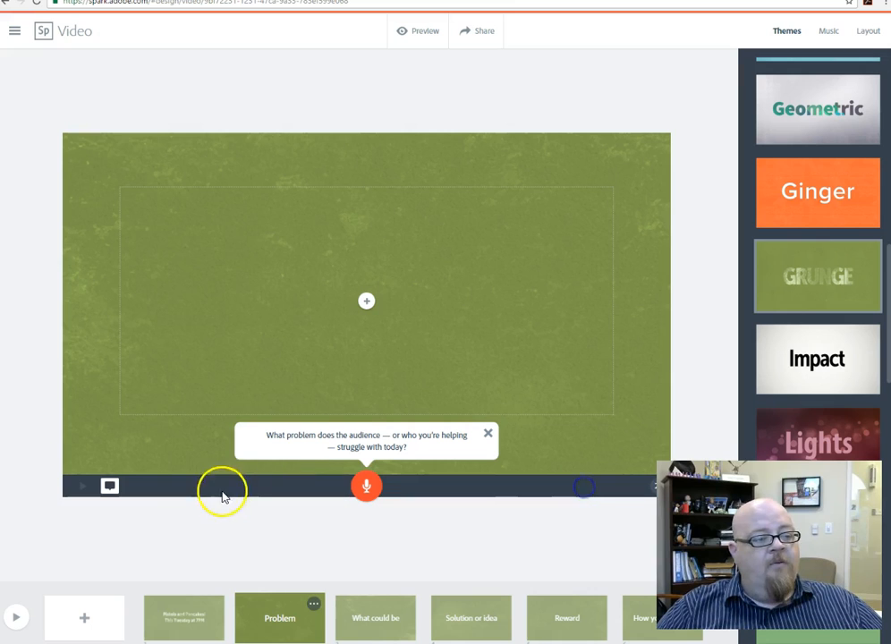
pyautogui.click(76, 491)
pyautogui.click(103, 493)
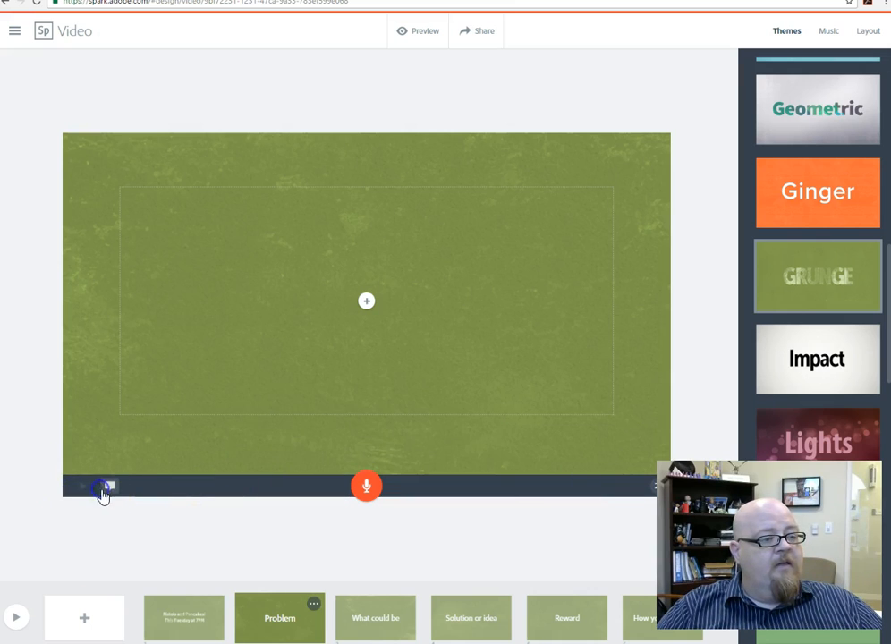
pyautogui.click(111, 492)
pyautogui.click(105, 493)
pyautogui.click(137, 474)
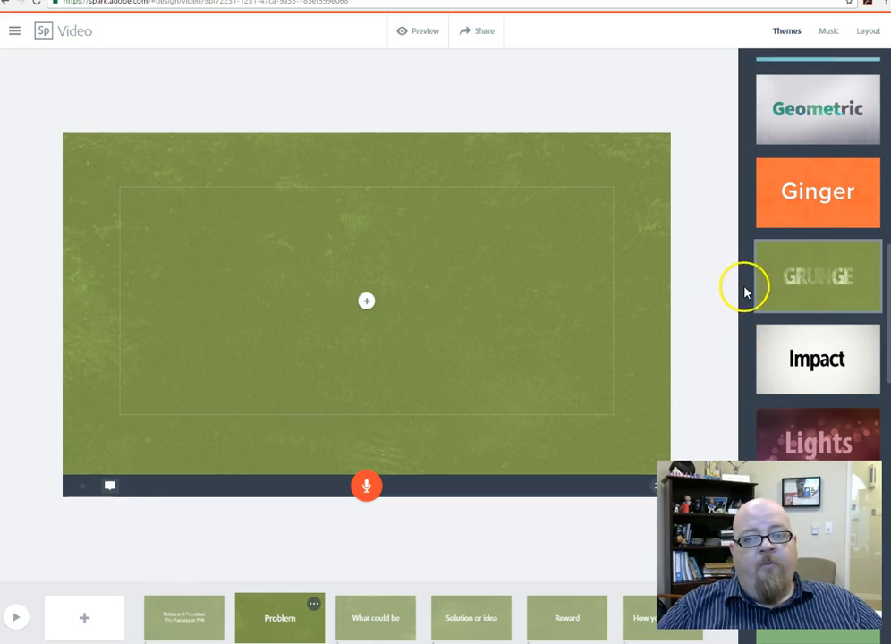
# Step: Apply the Two Things layout to the Problem page
pyautogui.click(867, 32)
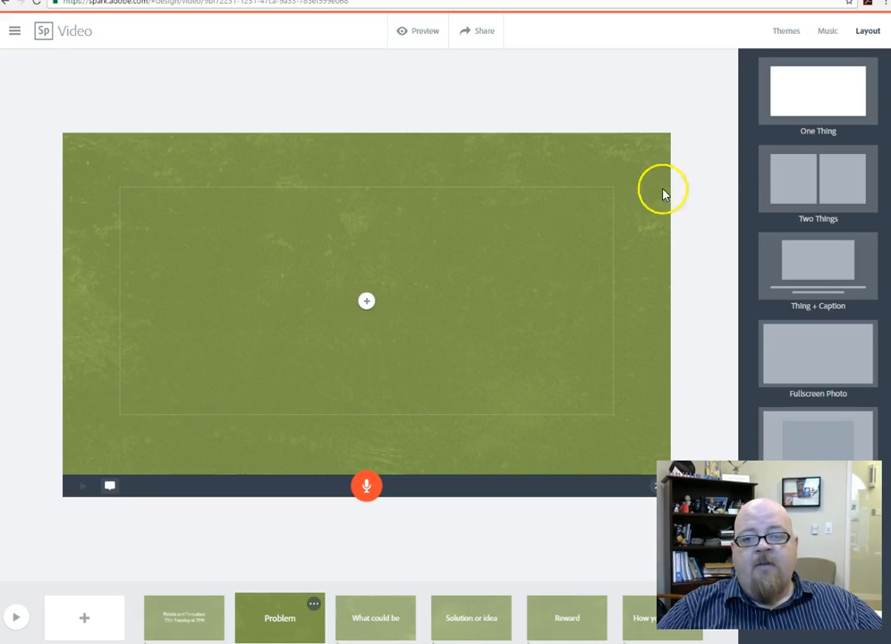
pyautogui.click(772, 123)
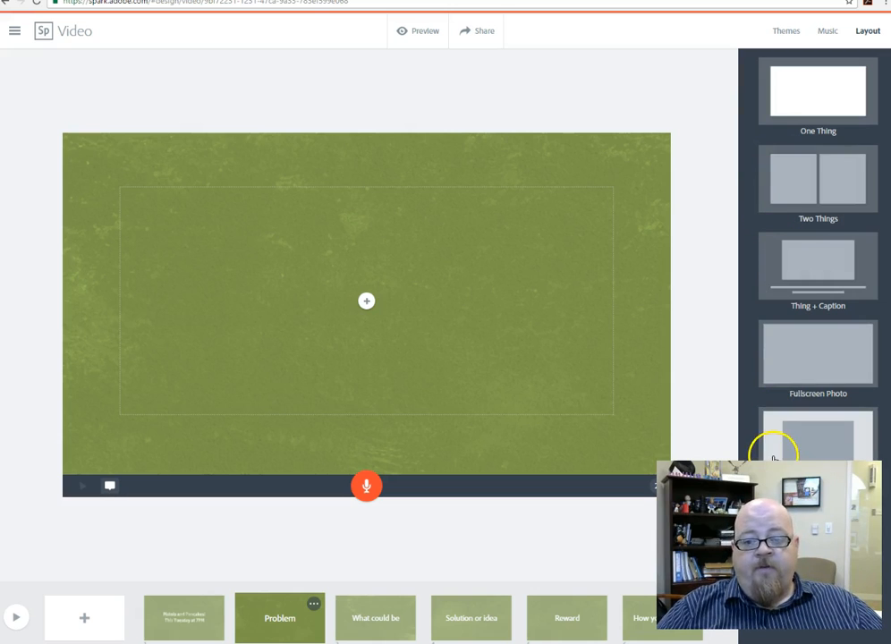
pyautogui.click(813, 193)
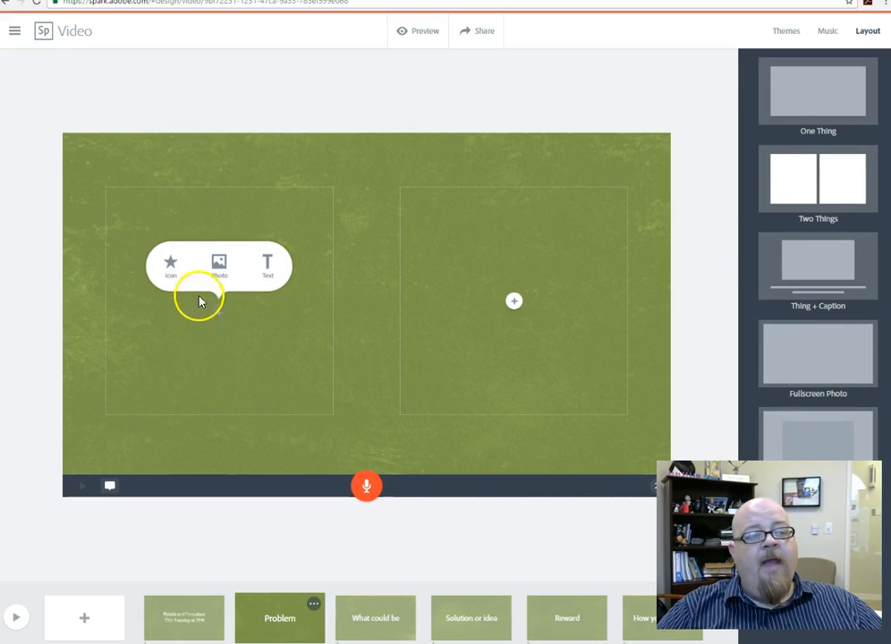
# Step: Find icons for "pistol" and place the stubby revolver with a perforated barrel in the Problem page's left placeholder
pyautogui.click(171, 266)
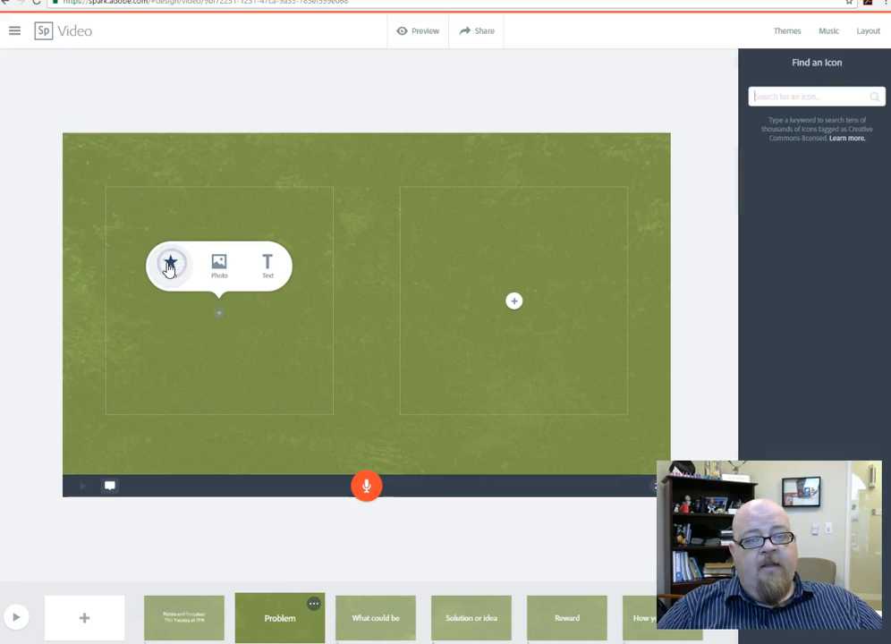
pyautogui.click(769, 94)
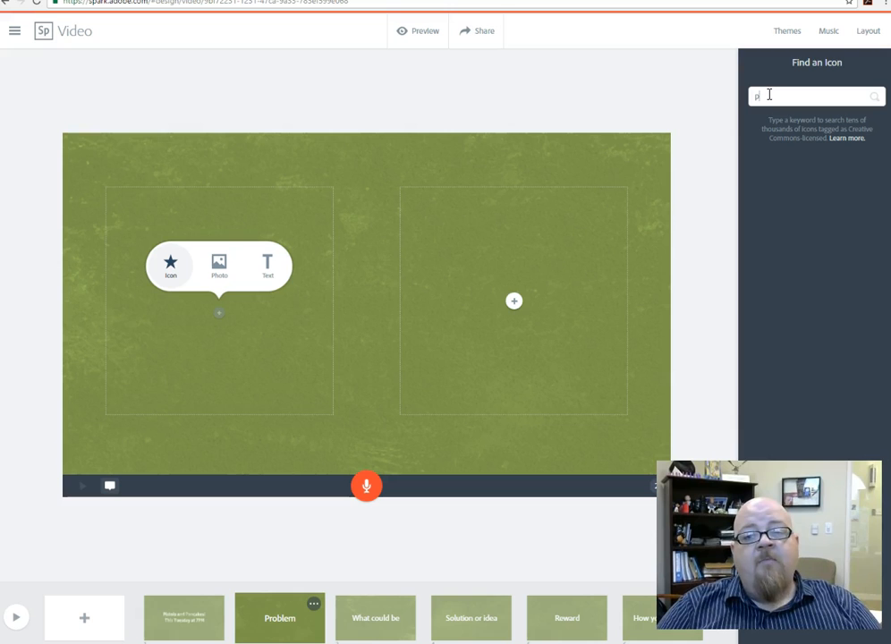
pyautogui.write('l')
pyautogui.press('Return')
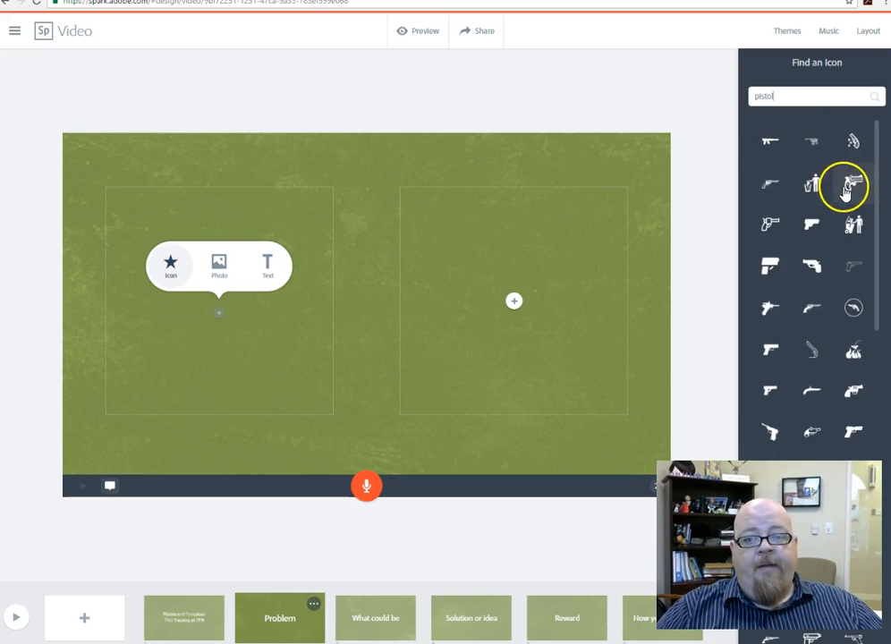
pyautogui.click(854, 183)
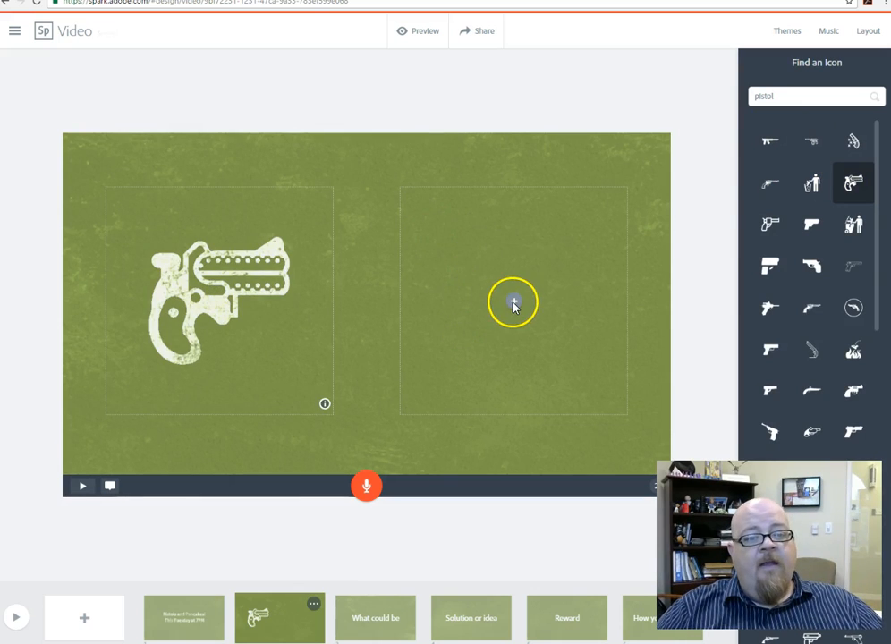
# Step: Find icons for "pancake" and place the buttered pancake stack in the Problem page's right placeholder
pyautogui.click(514, 302)
pyautogui.click(458, 272)
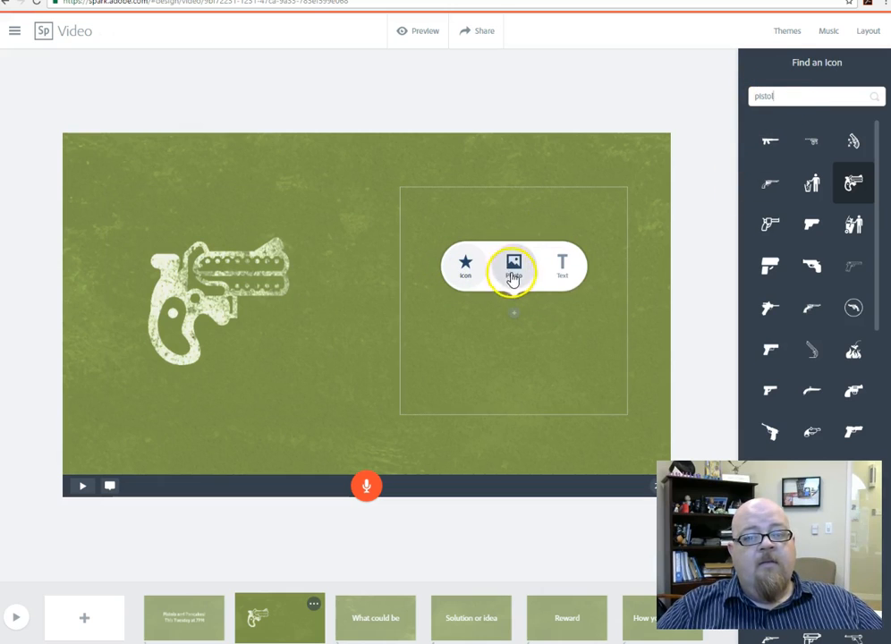
pyautogui.moveTo(810, 96); pyautogui.dragTo(727, 97)
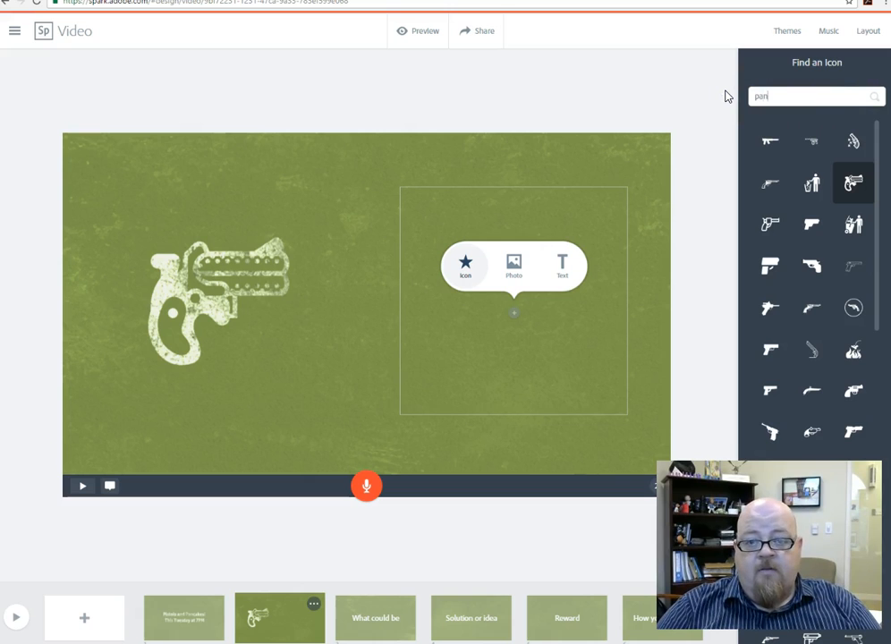
pyautogui.press('Return')
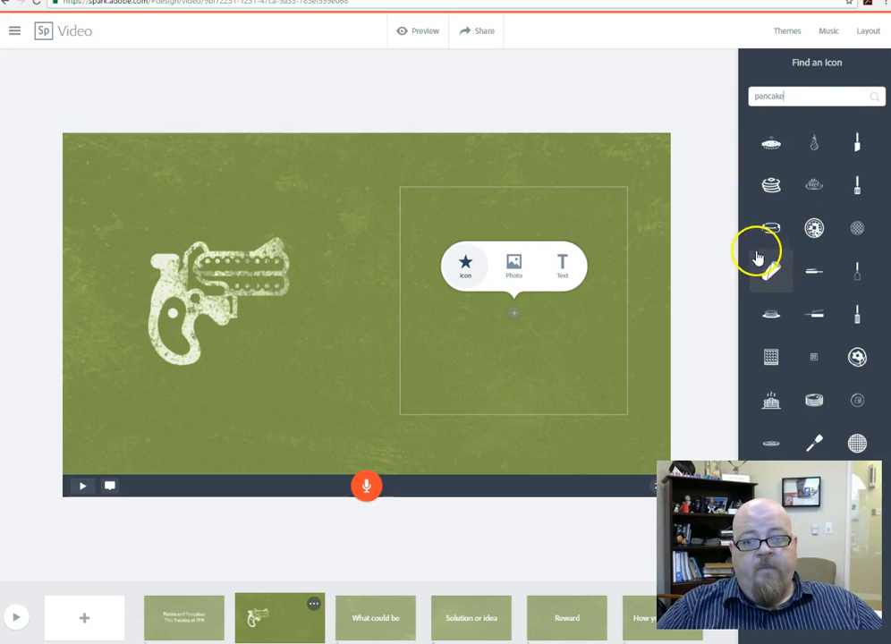
pyautogui.click(770, 192)
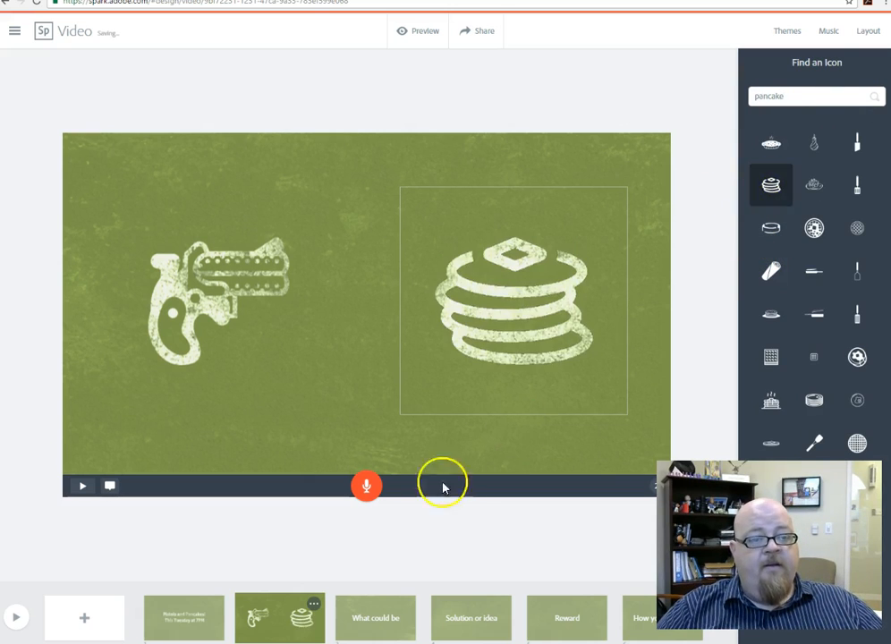
pyautogui.click(342, 481)
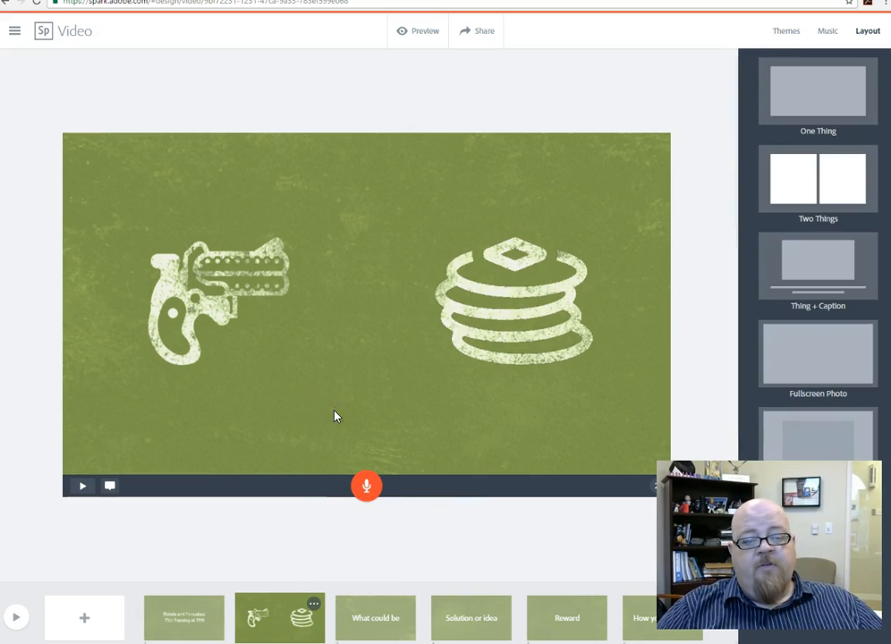
# Step: Add text to the What could be page with "$8 + ammo" as its first line, and begin a second line
pyautogui.click(380, 624)
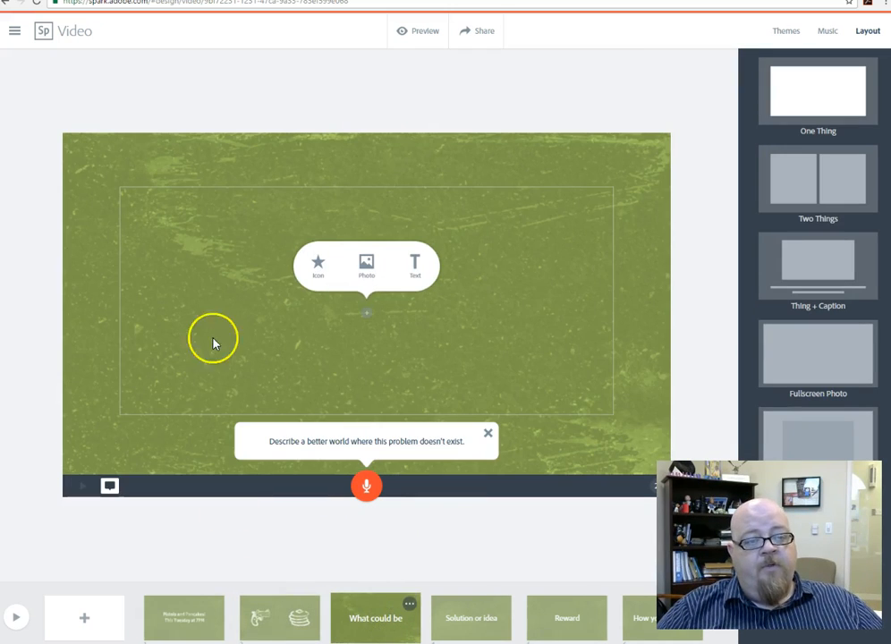
pyautogui.click(414, 262)
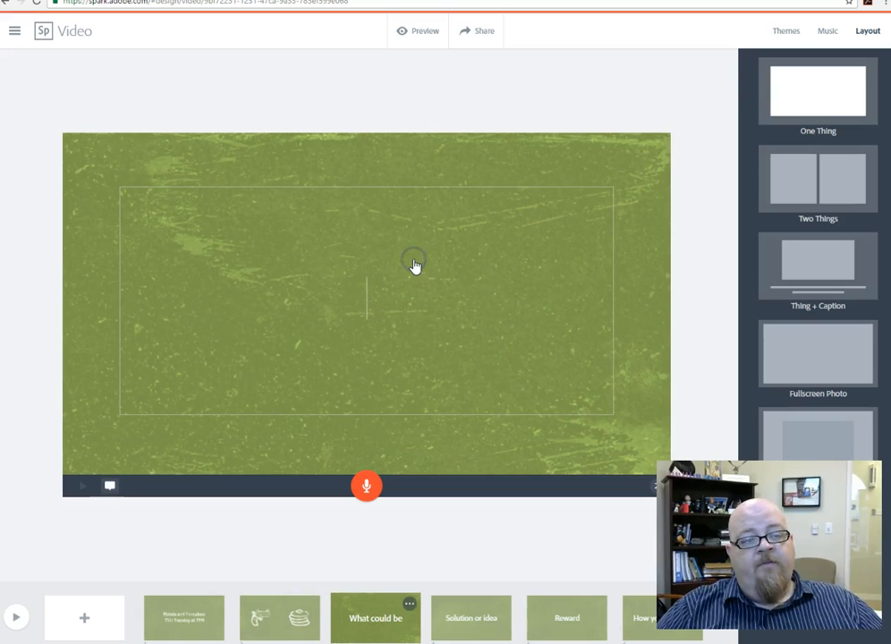
pyautogui.write('$')
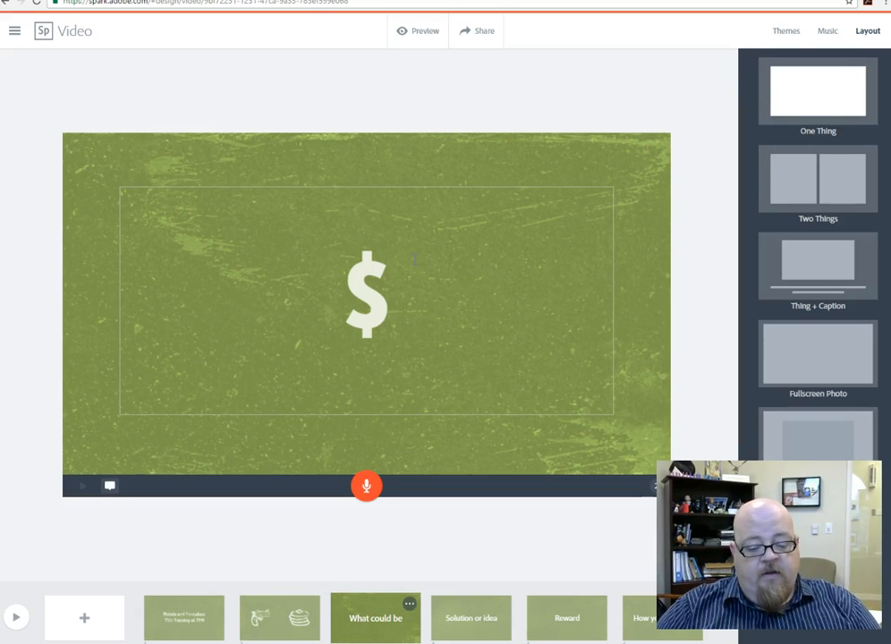
pyautogui.write('8')
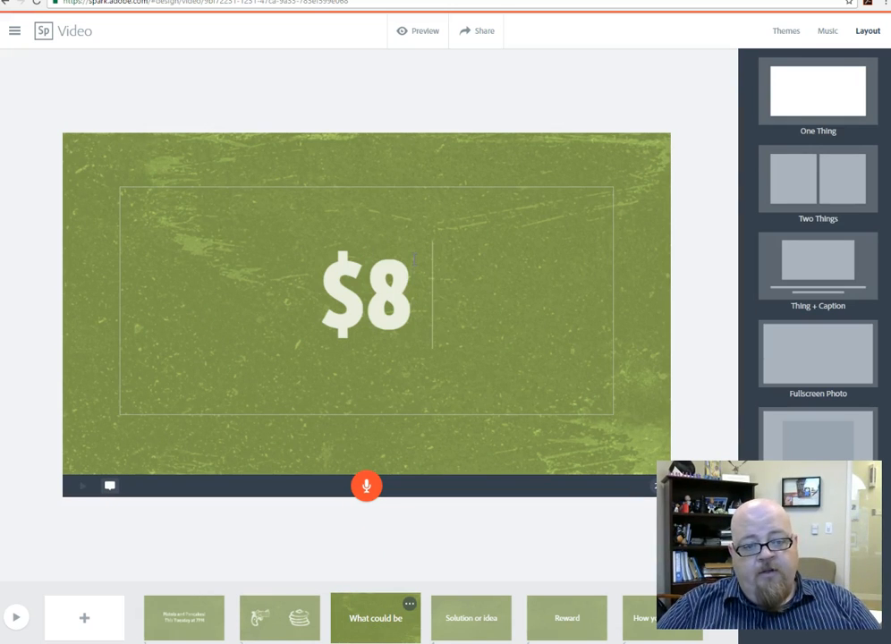
pyautogui.write(' + ')
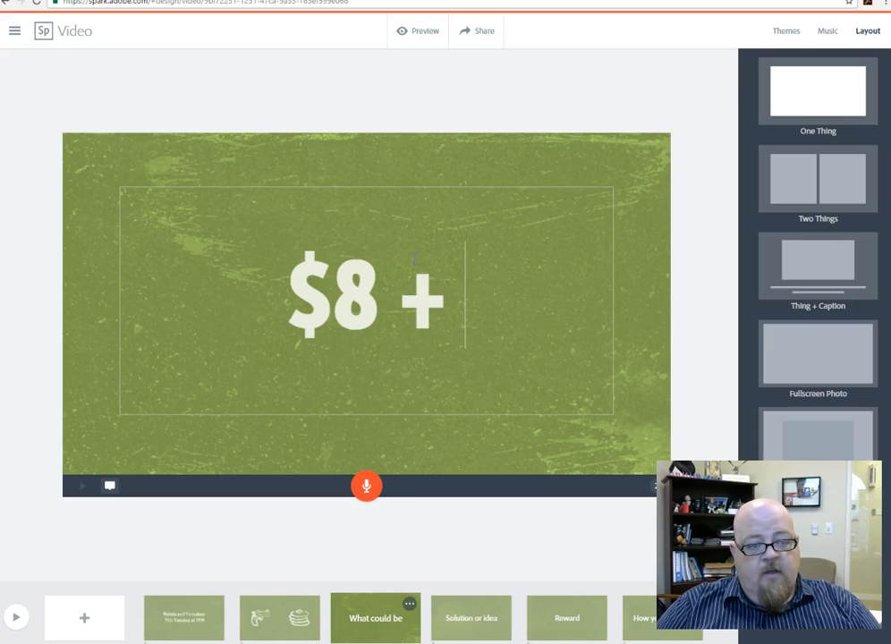
pyautogui.write('ammo')
pyautogui.press('Return')
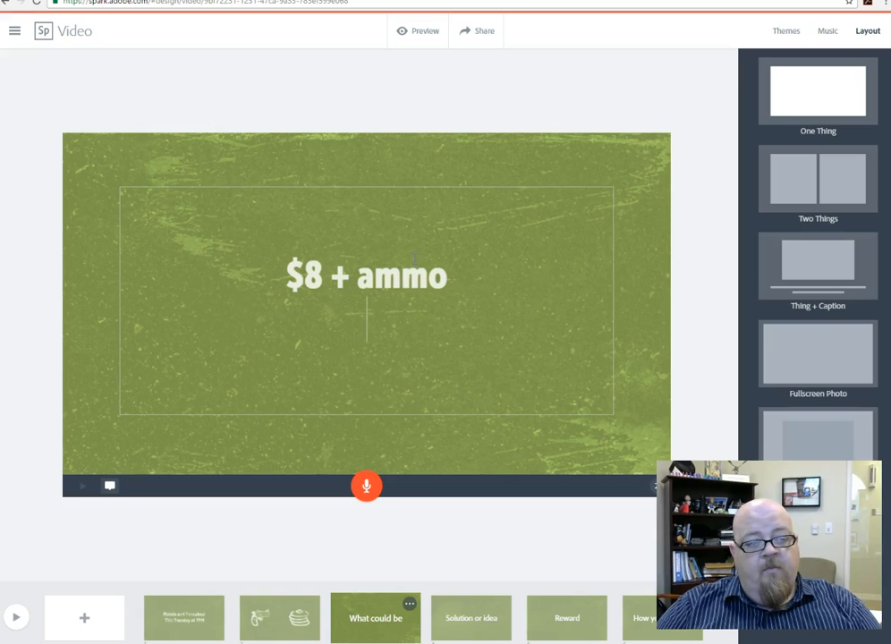
pyautogui.write('meet a')
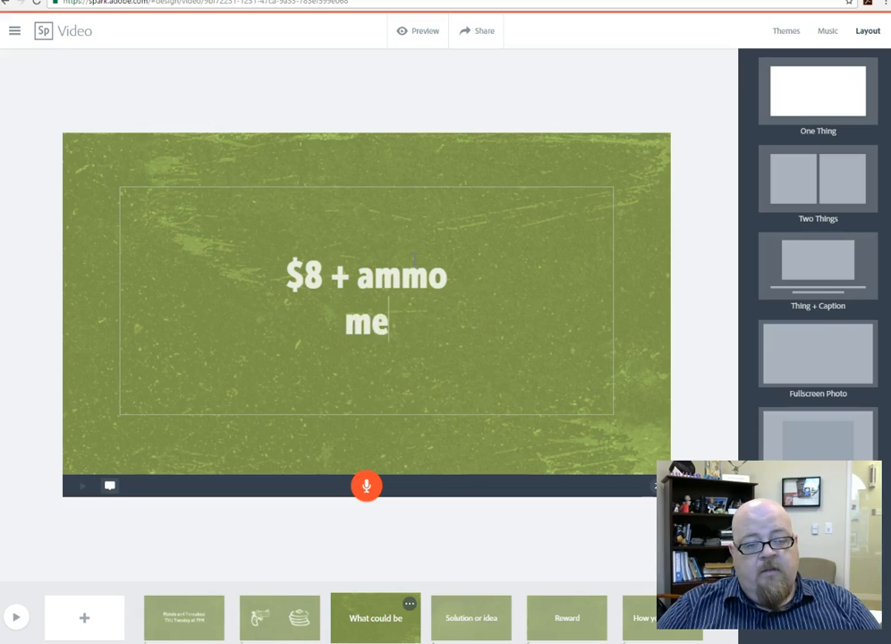
pyautogui.press('BackSpace')
pyautogui.press('BackSpace')
pyautogui.press('BackSpace')
pyautogui.press('BackSpace')
pyautogui.press('BackSpace')
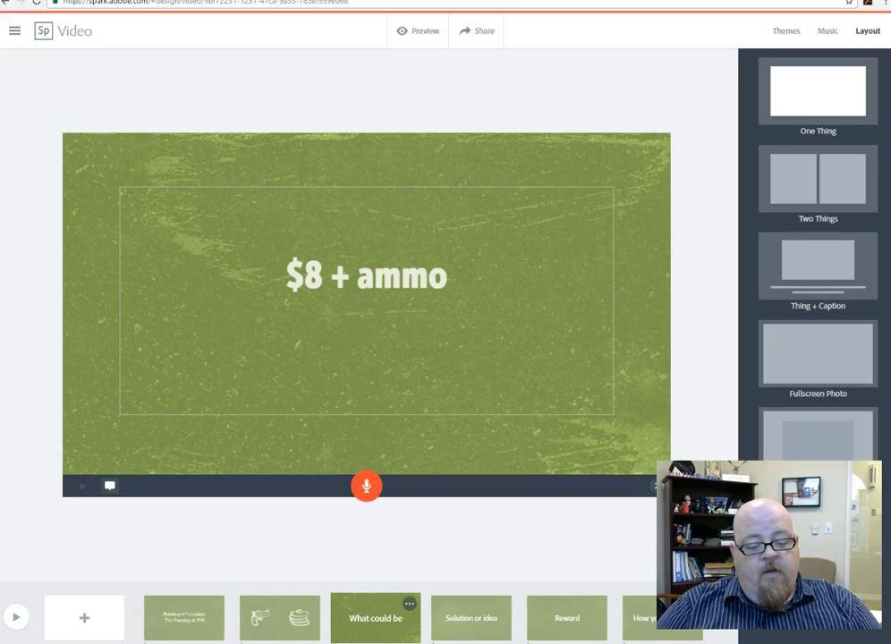
# Step: Write "We'll eat at iHop afterward.." below the "$8 + ammo" line on the What could be page
pyautogui.write('eat at')
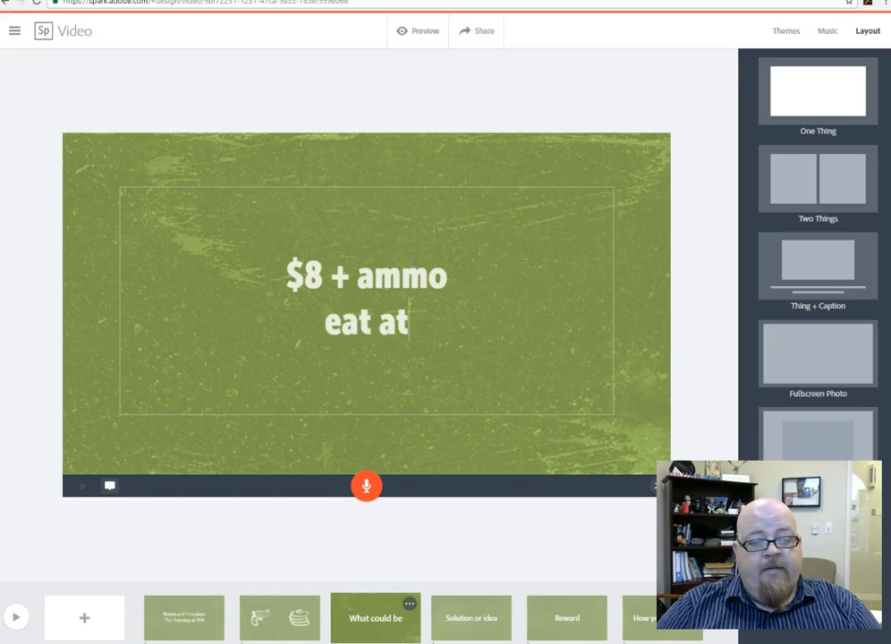
pyautogui.write(' iHop after')
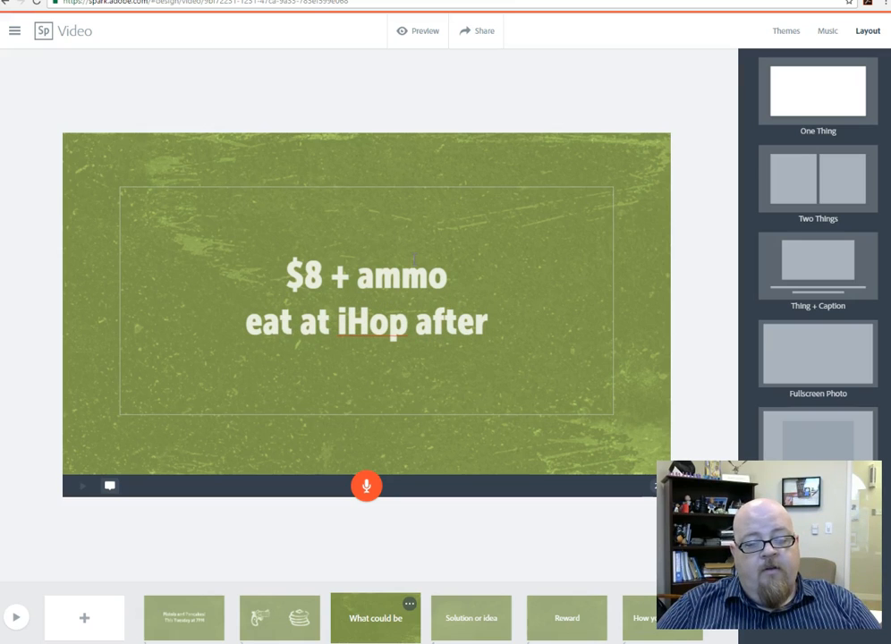
pyautogui.write('ward')
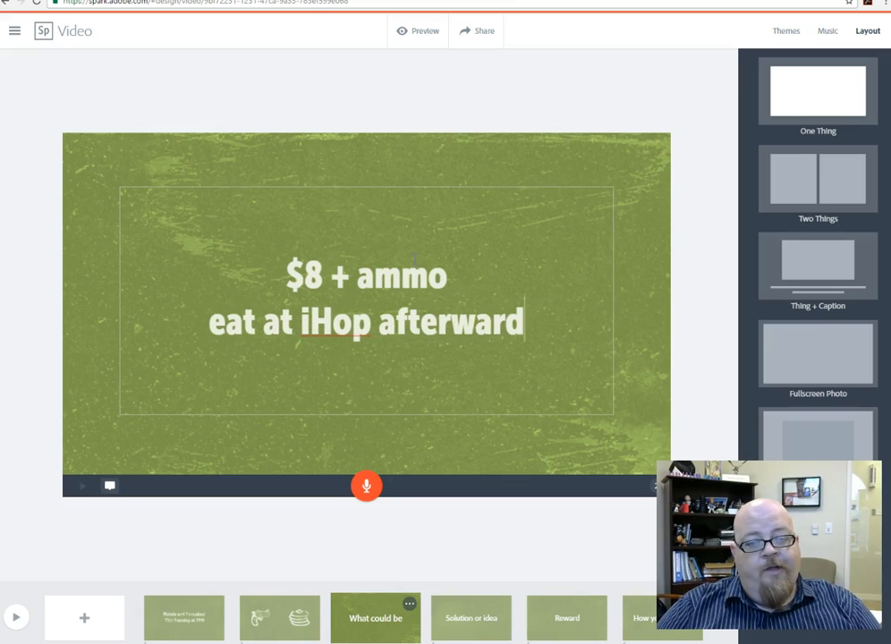
pyautogui.write('..')
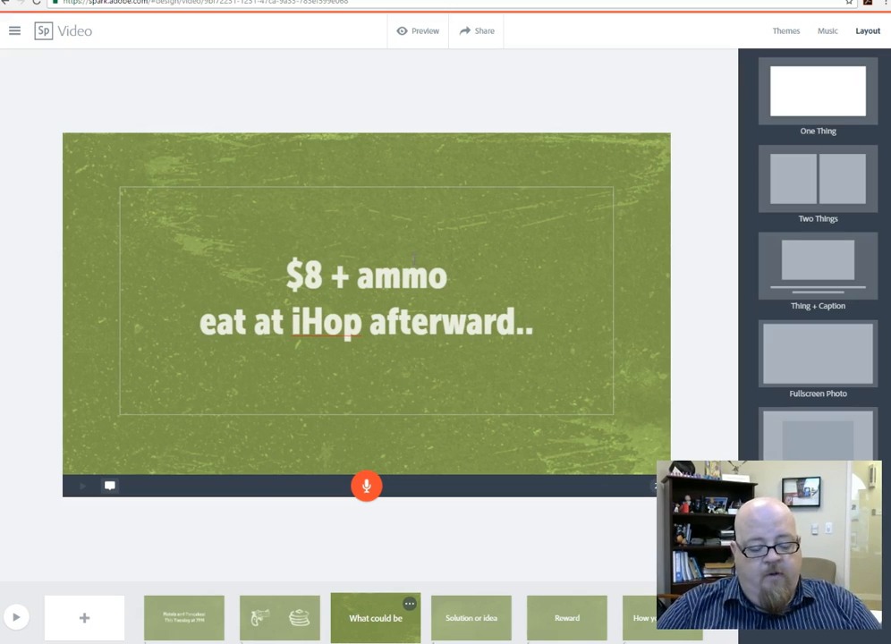
pyautogui.write("We'll")
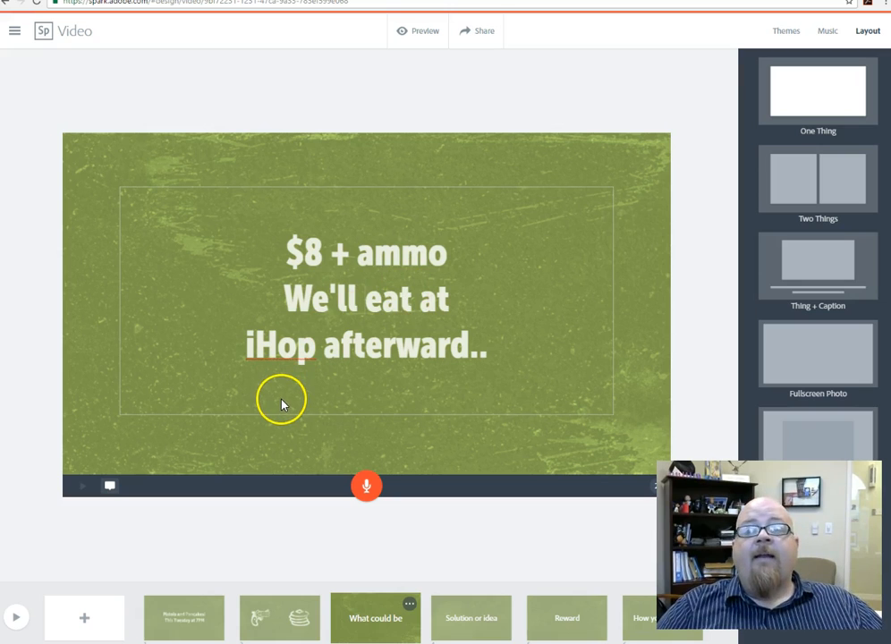
# Step: Add text to the Solution or idea page reading "Children under age 18 must be accompanied by a parent."
pyautogui.click(452, 625)
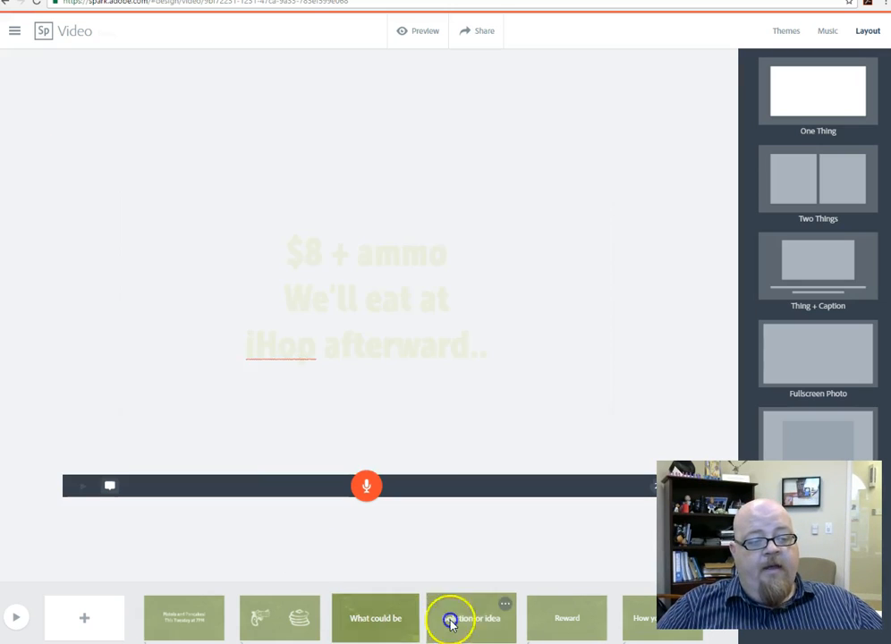
pyautogui.click(420, 262)
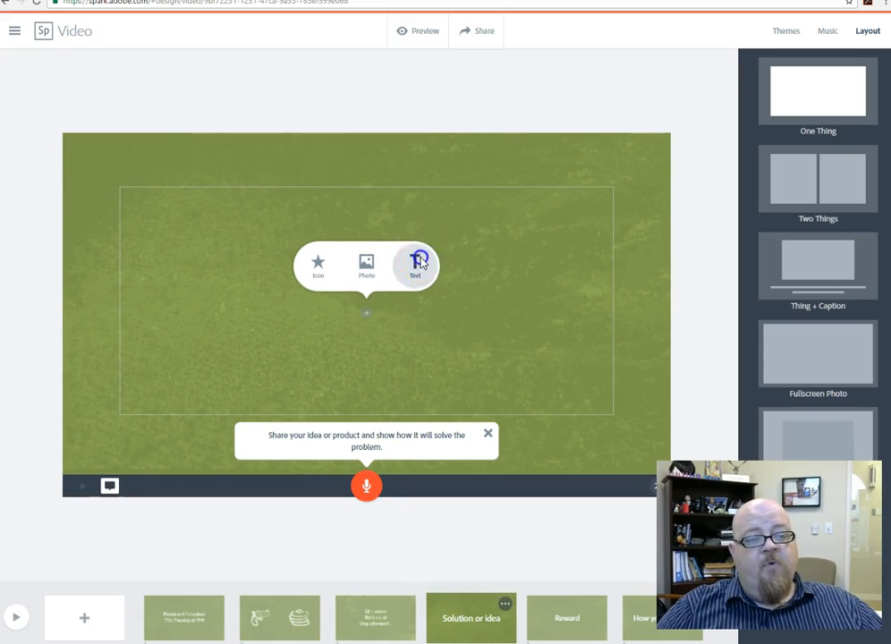
pyautogui.write("Children'")
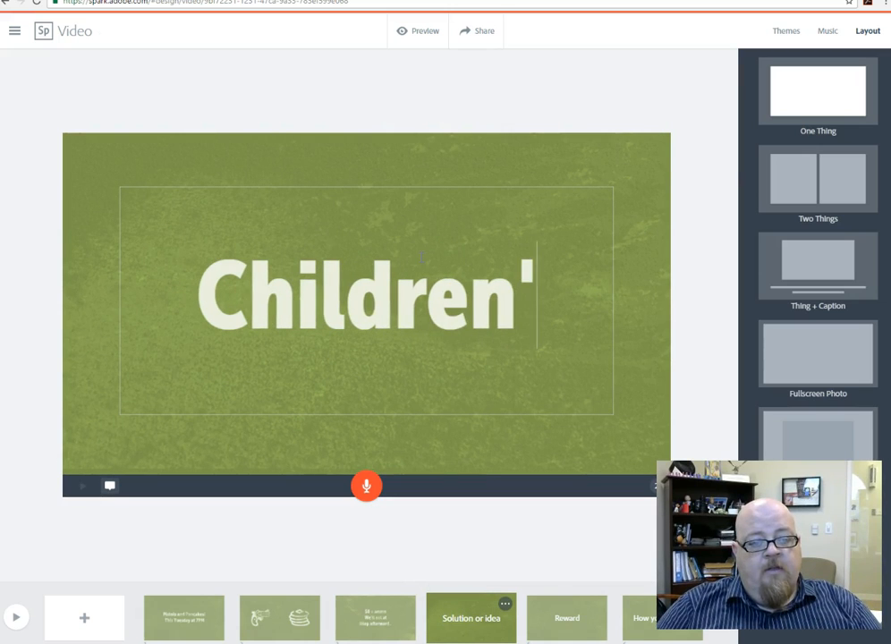
pyautogui.press('BackSpace')
pyautogui.write('under age 18')
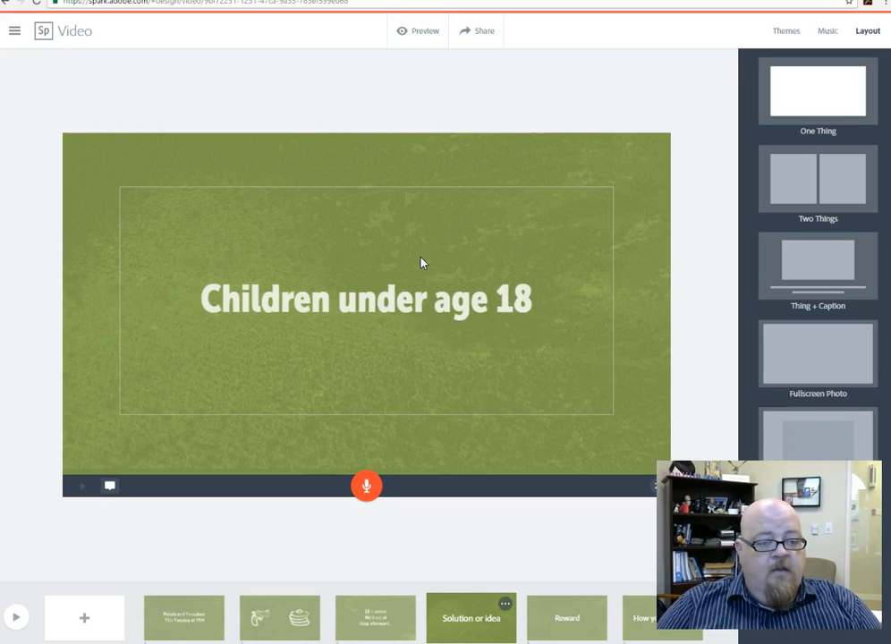
pyautogui.write(' must ')
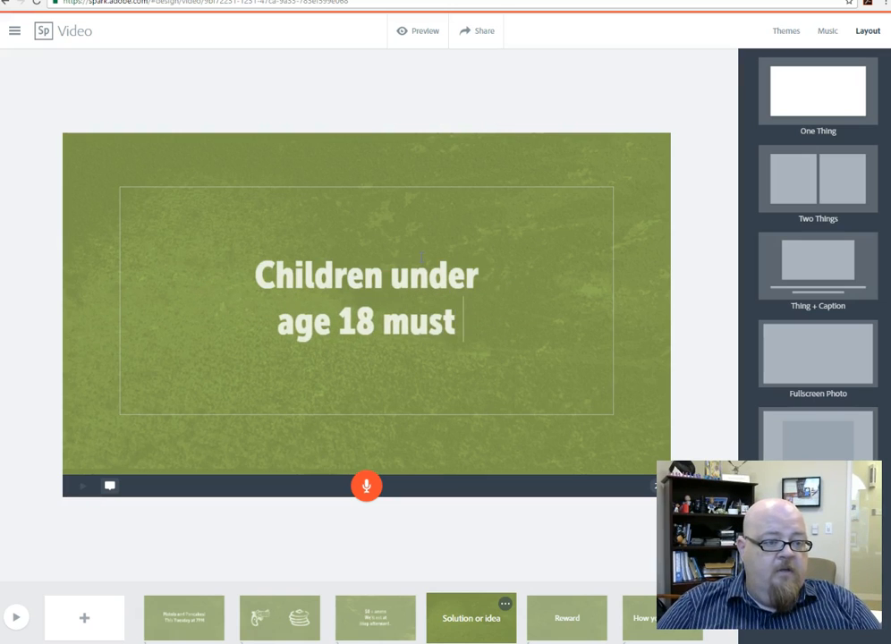
pyautogui.write('be accompanied')
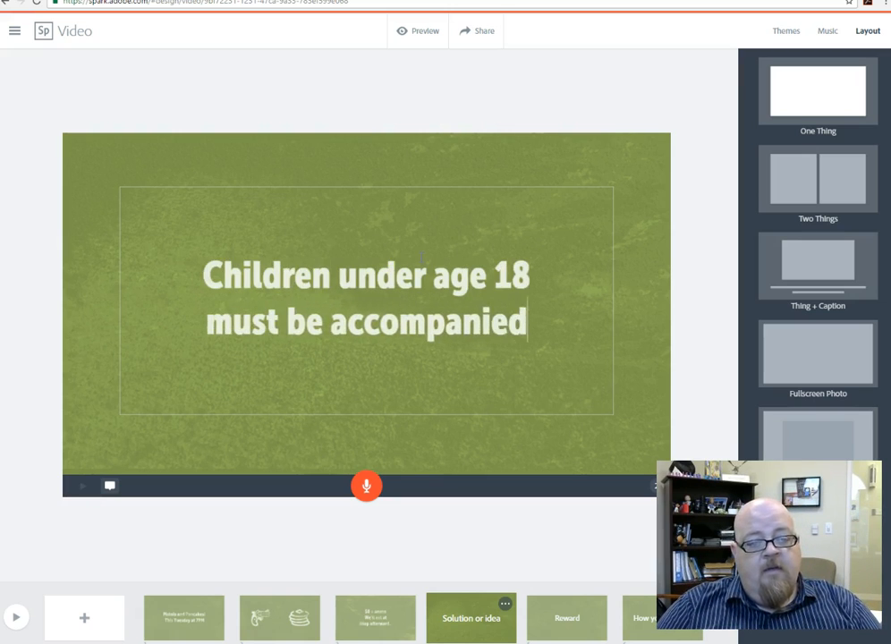
pyautogui.write(' by a parent.')
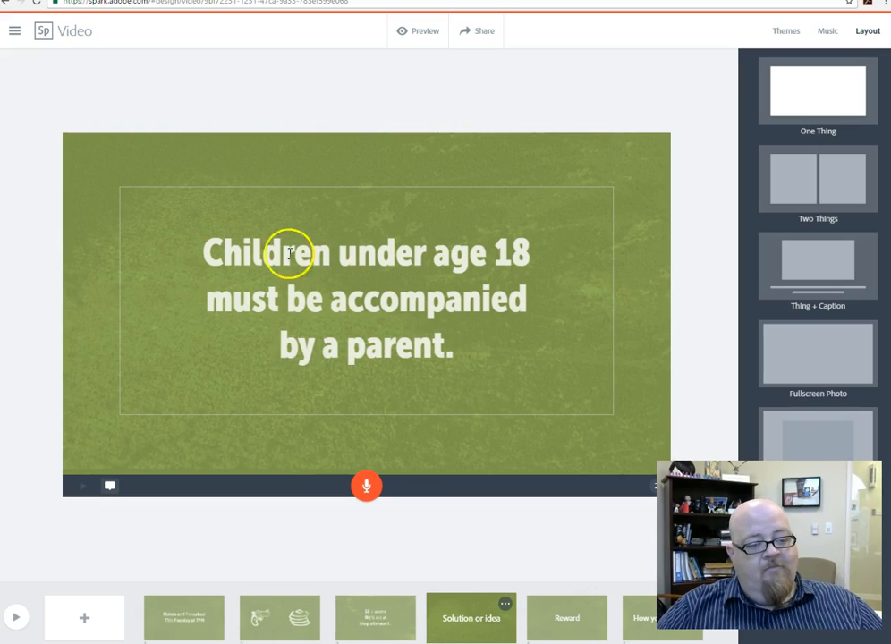
# Step: Go to the Reward page and apply the Two Things layout to it
pyautogui.click(537, 630)
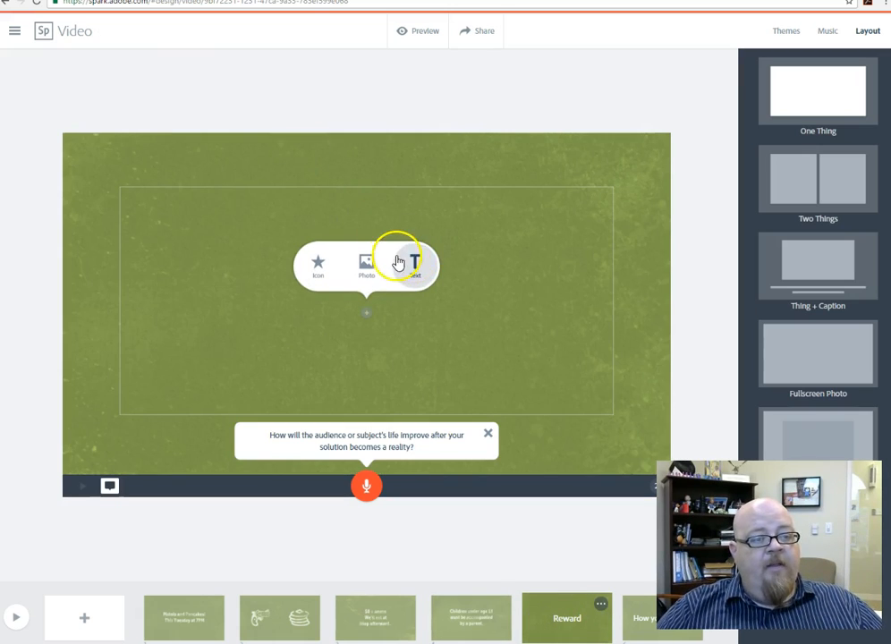
pyautogui.click(368, 266)
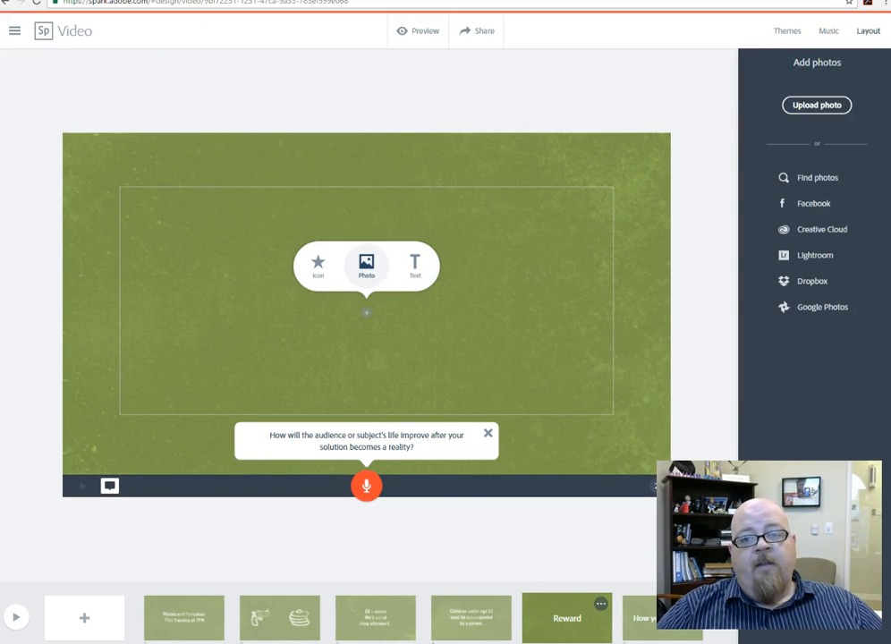
pyautogui.click(868, 30)
pyautogui.click(821, 223)
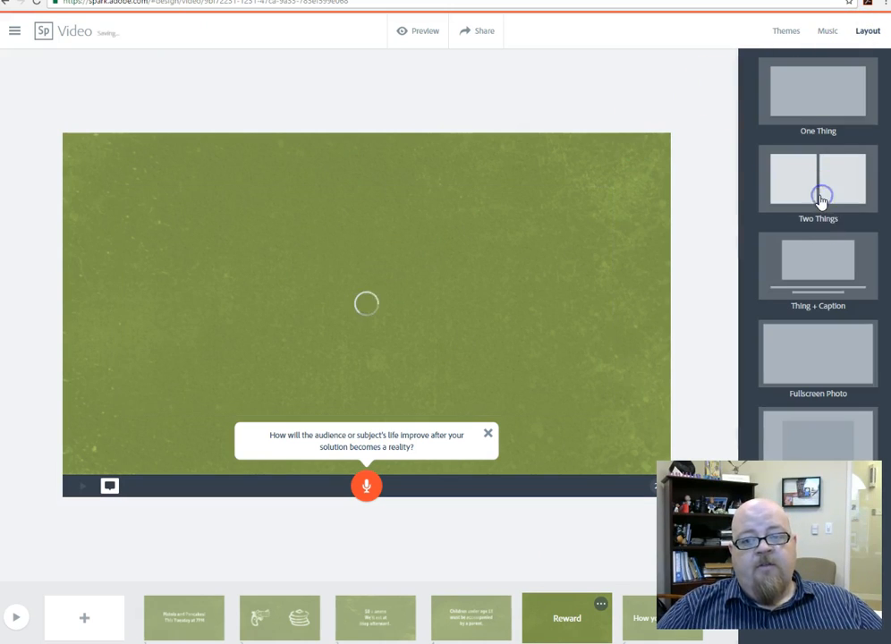
# Step: Apply the Thing + Caption layout to the Reward page and insert the jumping man photo from an online photo search for "man"
pyautogui.click(806, 290)
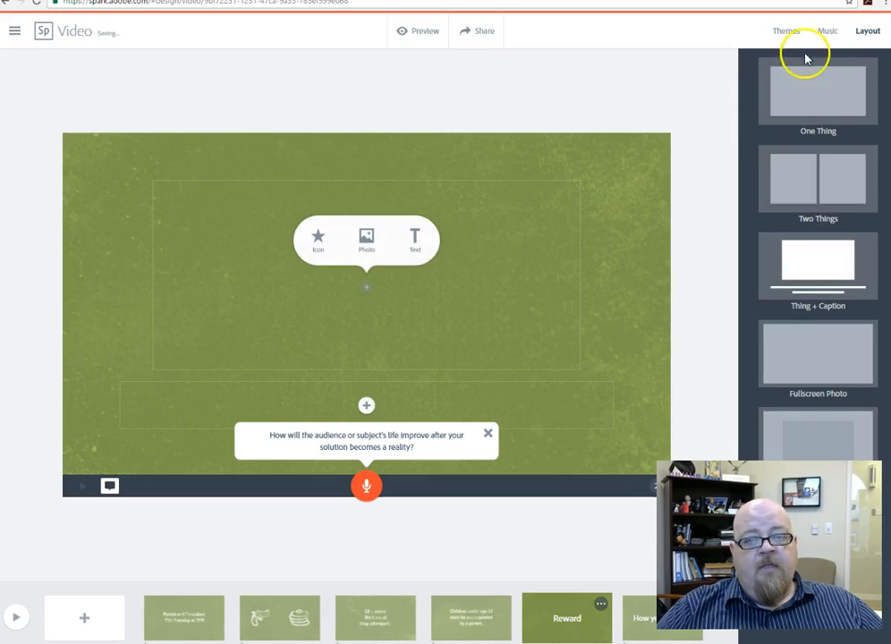
pyautogui.click(369, 248)
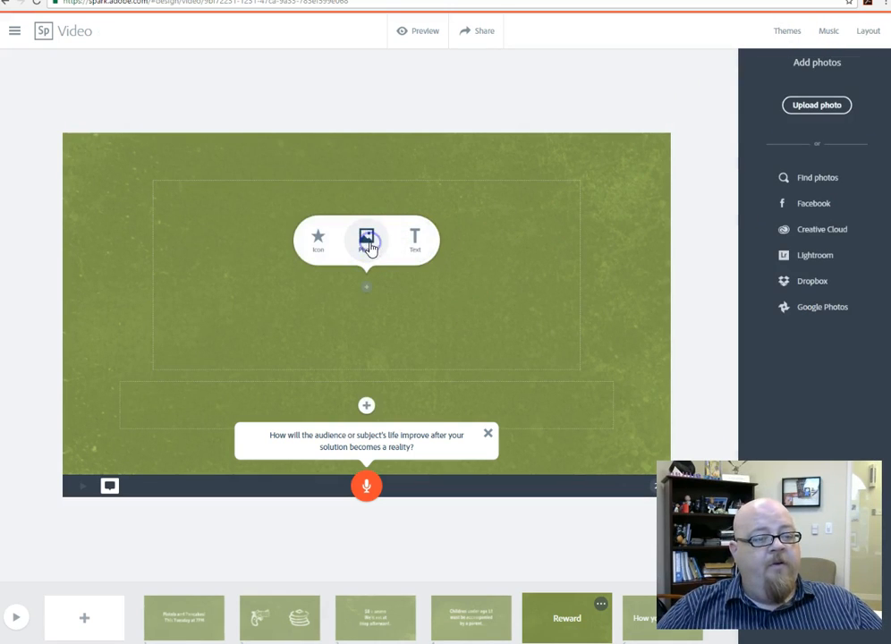
pyautogui.click(826, 182)
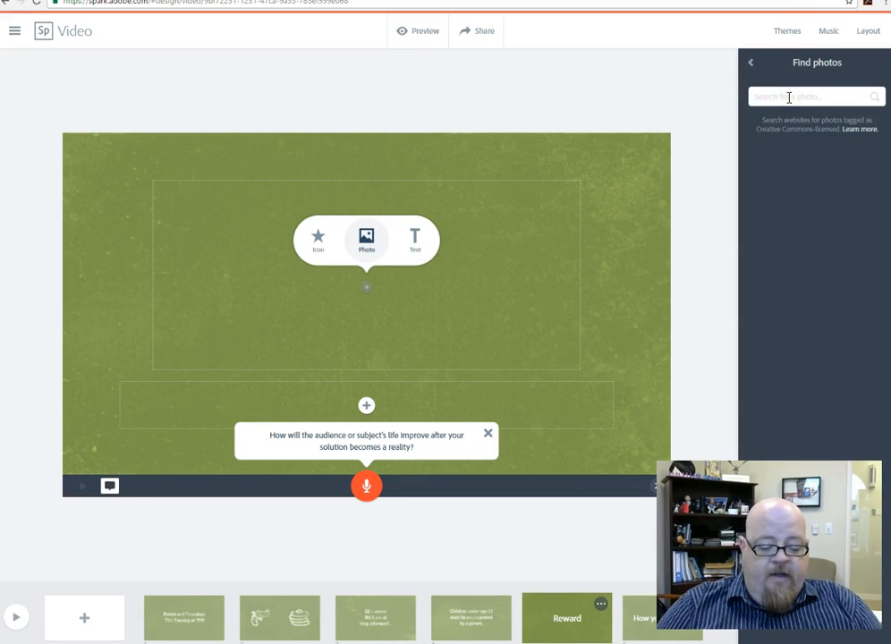
pyautogui.press('Return')
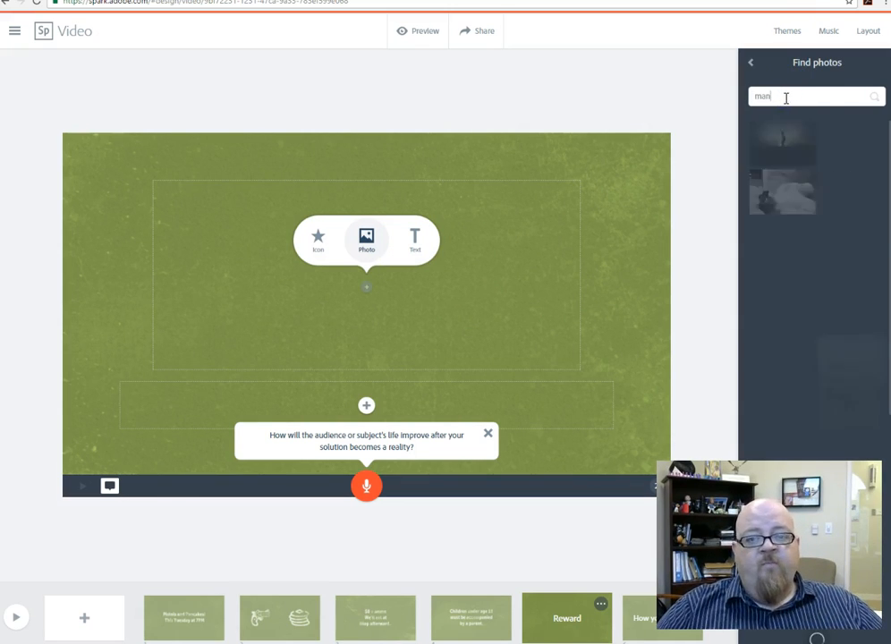
pyautogui.click(787, 102)
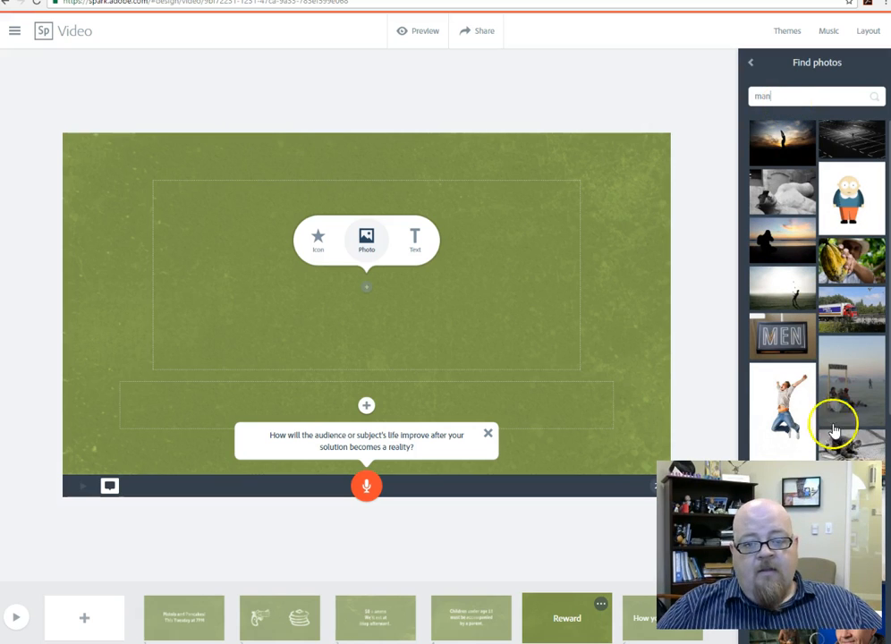
pyautogui.click(804, 412)
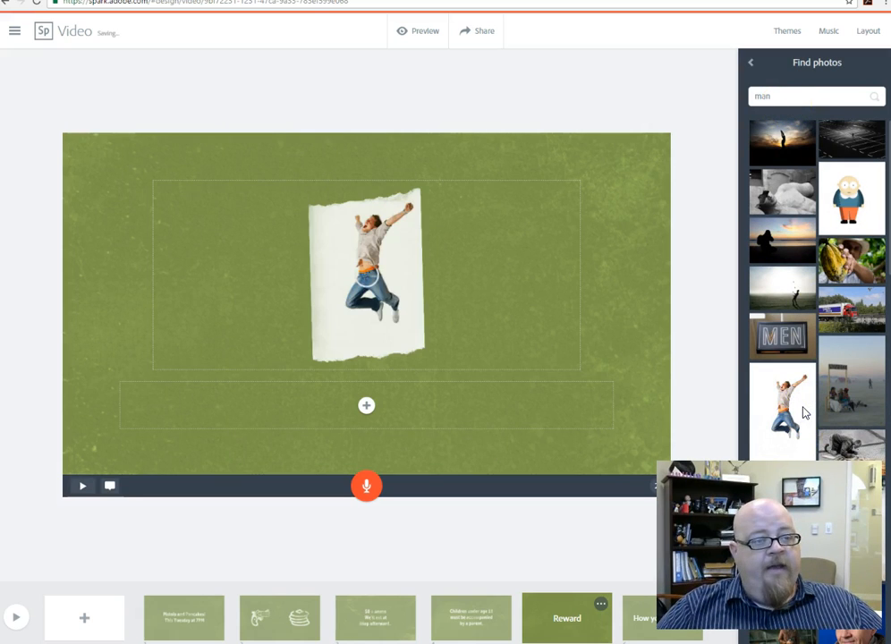
# Step: Replace the Reward page's photo with the one of the man in a red shirt wearing goggles and headphones
pyautogui.scroll(-5, 802, 412)
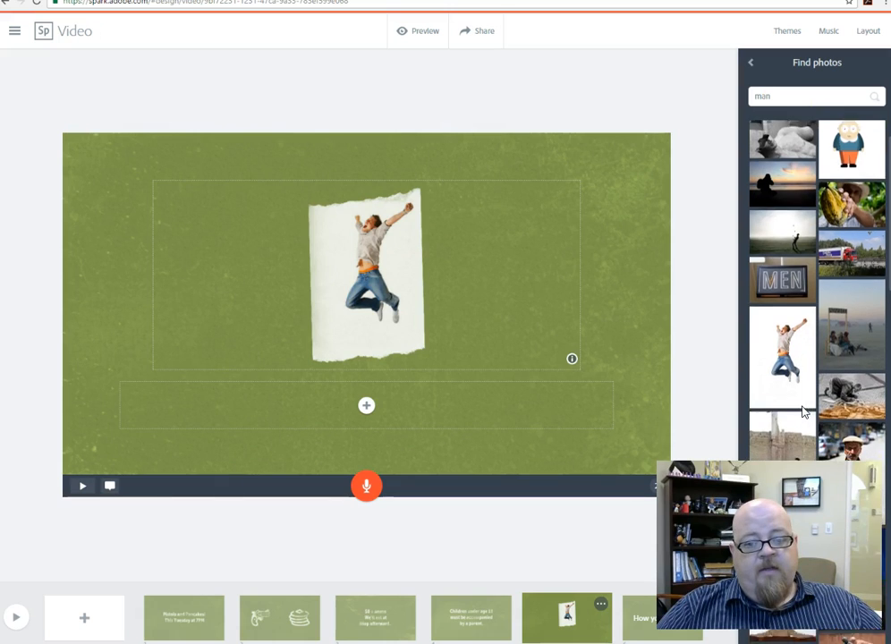
pyautogui.click(808, 409)
pyautogui.scroll(-4, 801, 409)
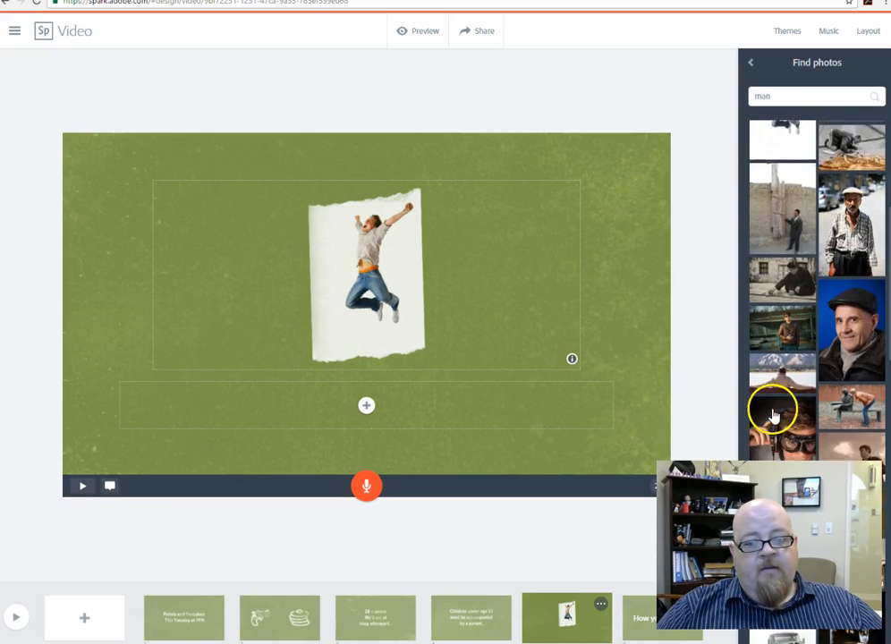
pyautogui.click(782, 341)
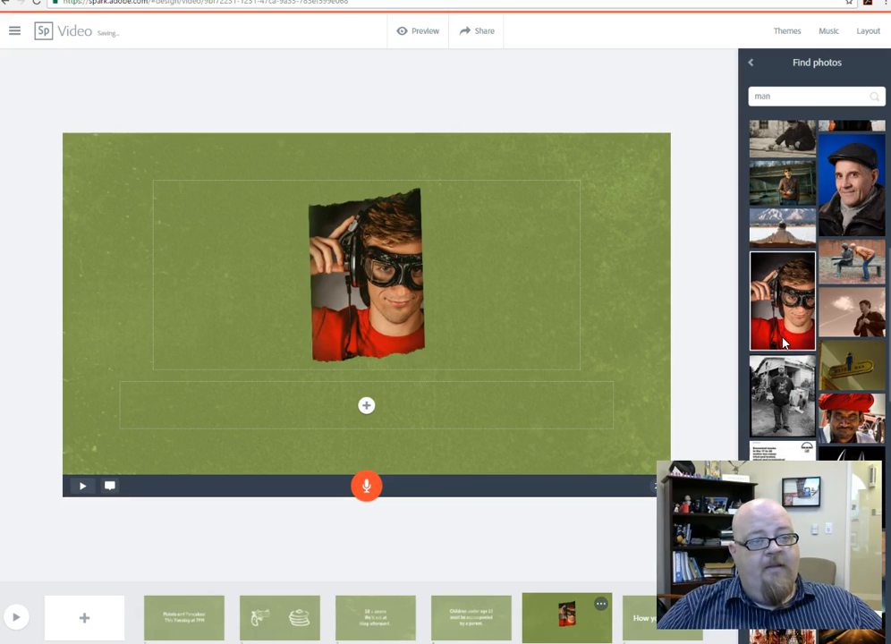
# Step: Write the caption "ear protection will be provided." under the photo on the Reward page
pyautogui.click(314, 417)
pyautogui.click(362, 408)
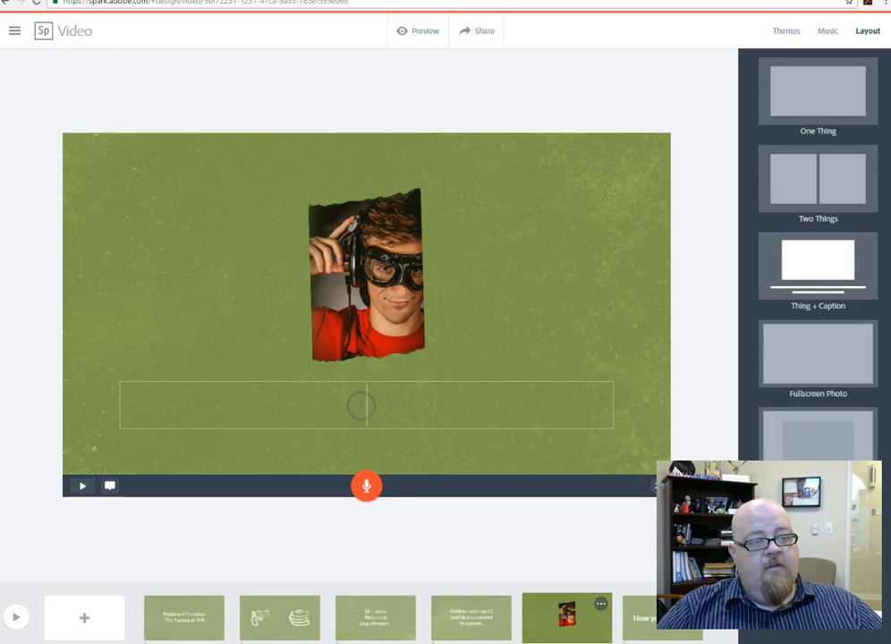
pyautogui.write('ear pro')
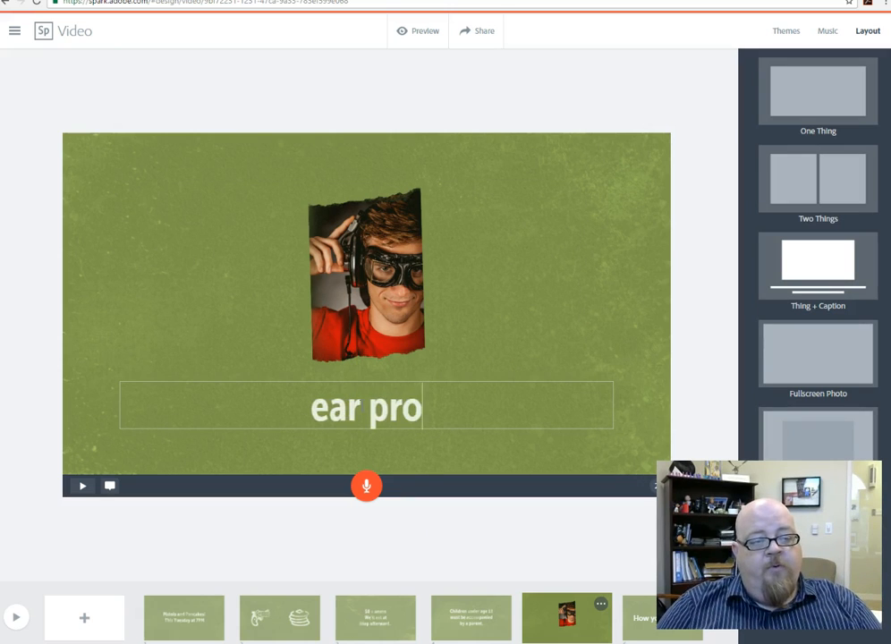
pyautogui.write('tection will be pr')
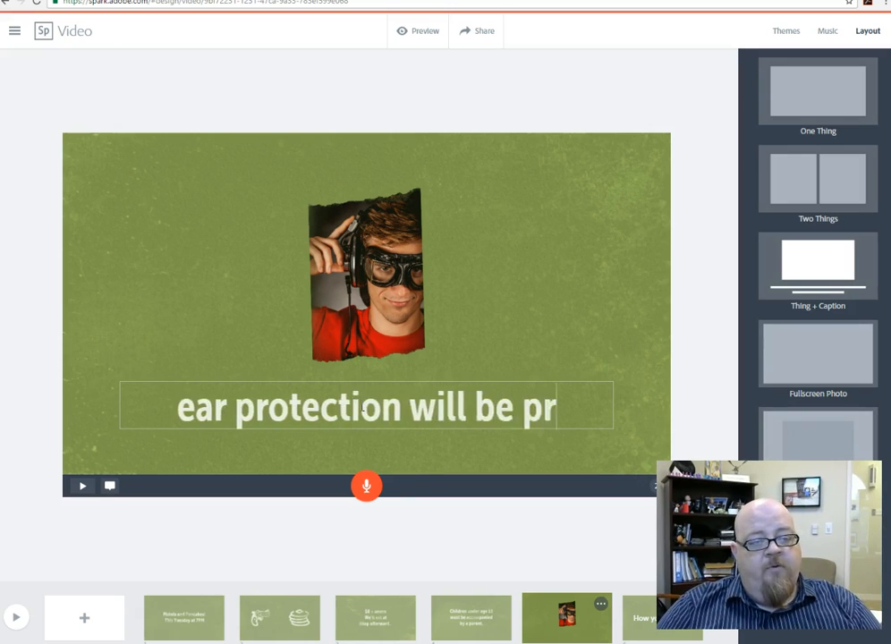
pyautogui.write('ovided.')
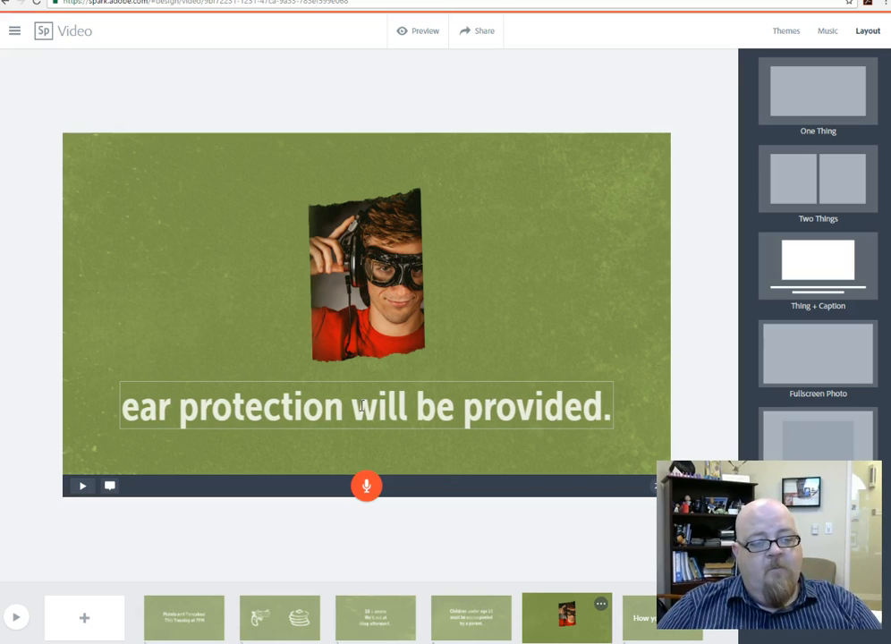
# Step: Apply the Two Things layout to the page after Reward and fill its first area with the Batman photo from the "man" photo results
pyautogui.click(632, 631)
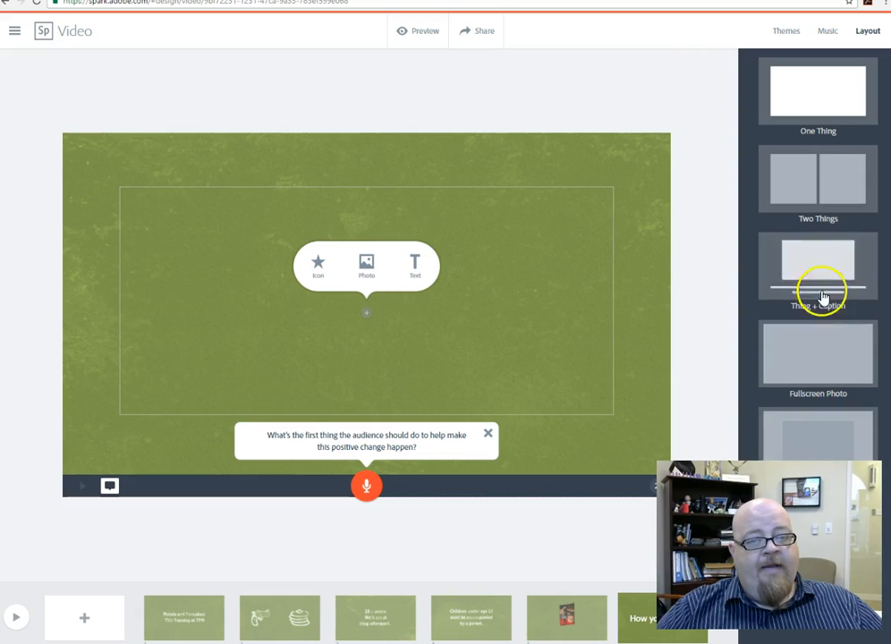
pyautogui.click(804, 180)
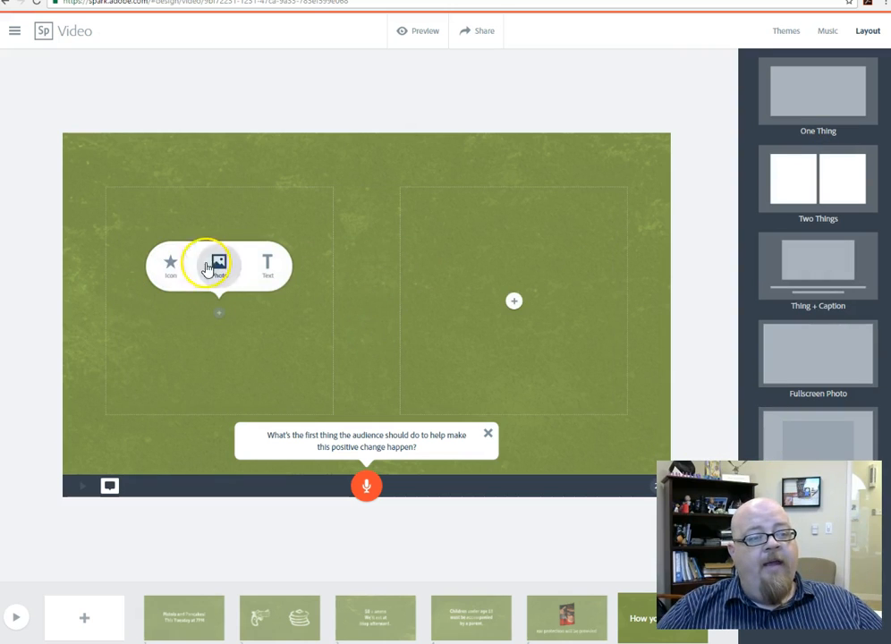
pyautogui.click(218, 265)
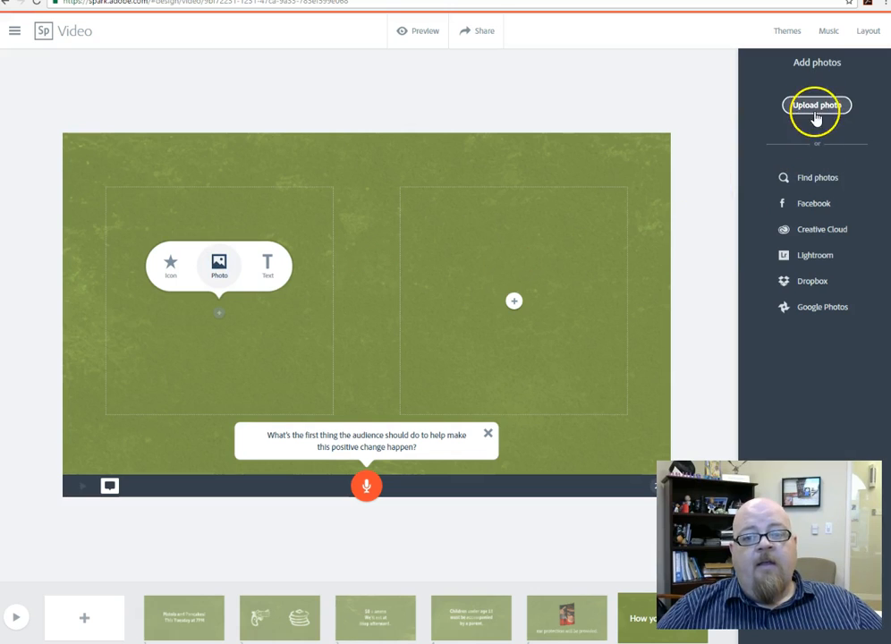
pyautogui.click(810, 181)
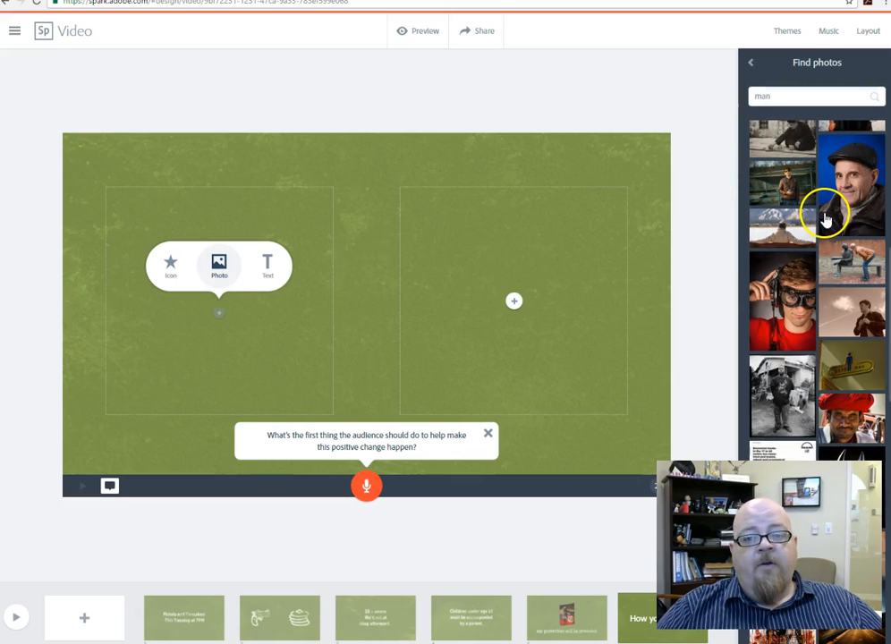
pyautogui.scroll(-3, 823, 233)
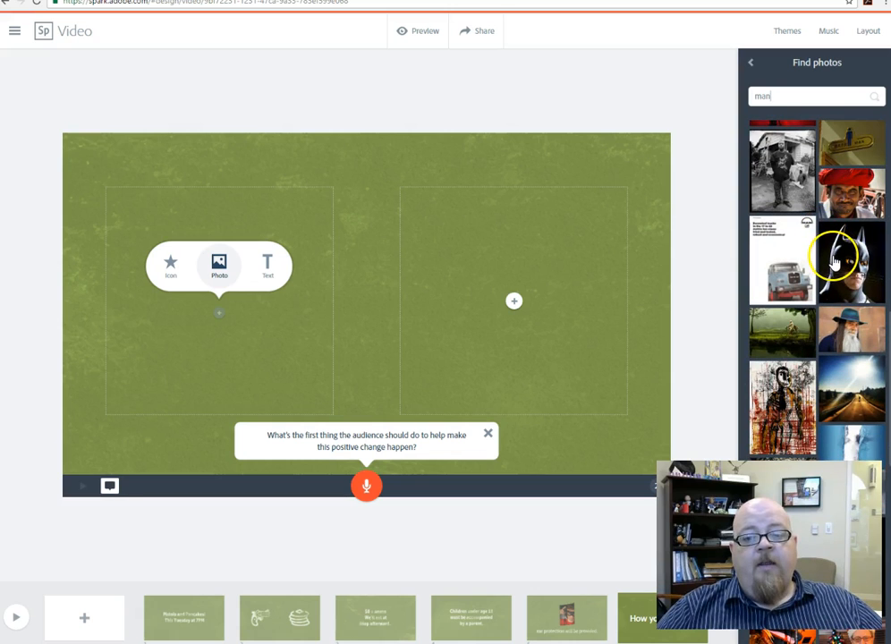
pyautogui.click(835, 260)
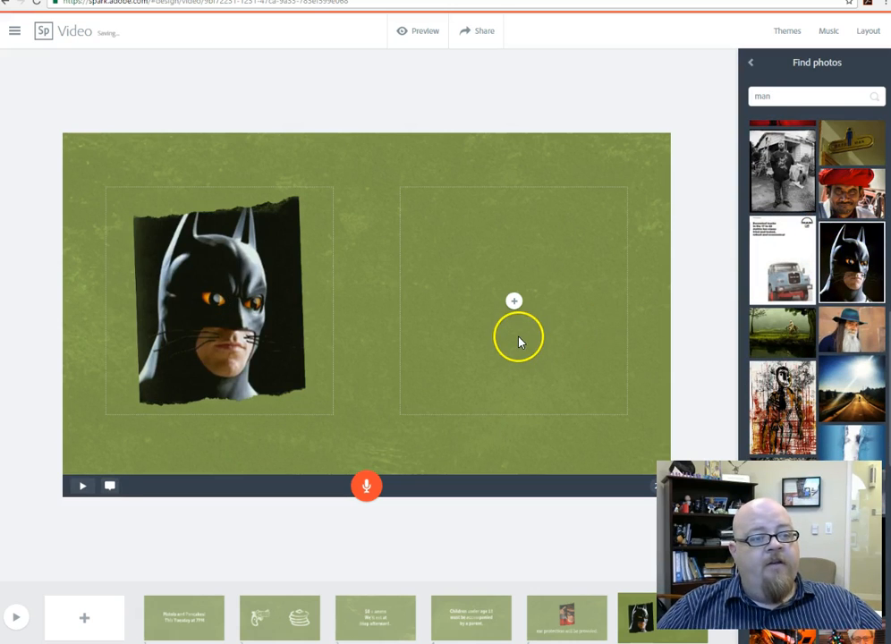
# Step: Add text reading "This guy wants to go!" in the empty area beside the Batman photo
pyautogui.click(510, 304)
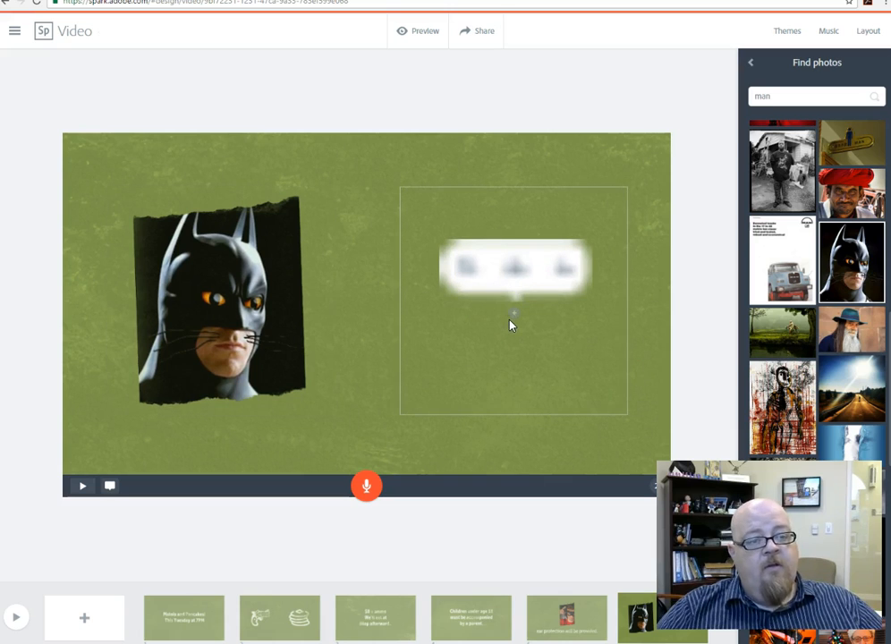
pyautogui.click(565, 268)
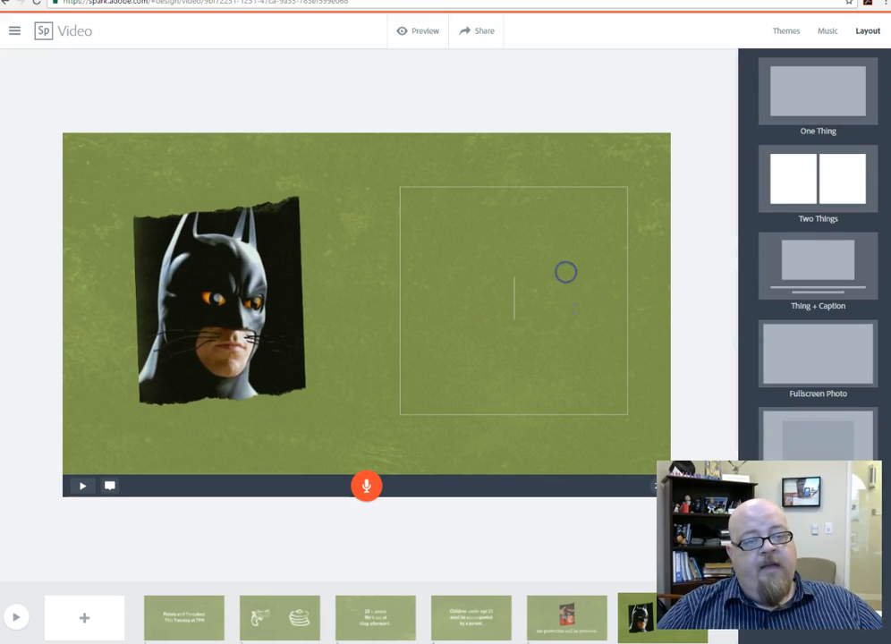
pyautogui.write('This guy')
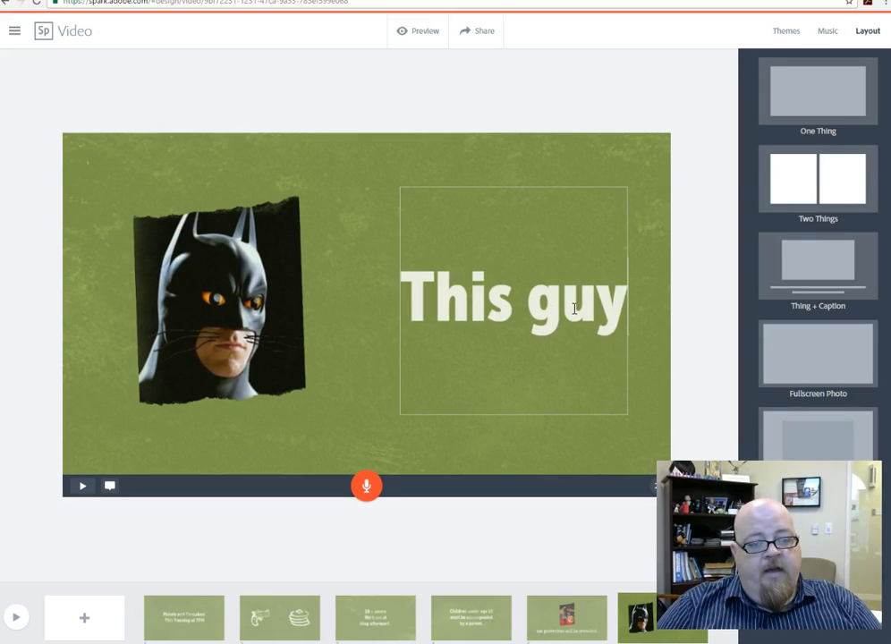
pyautogui.write(' wants to go~!')
pyautogui.press('BackSpace')
pyautogui.press('BackSpace')
pyautogui.write('!')
pyautogui.click(637, 588)
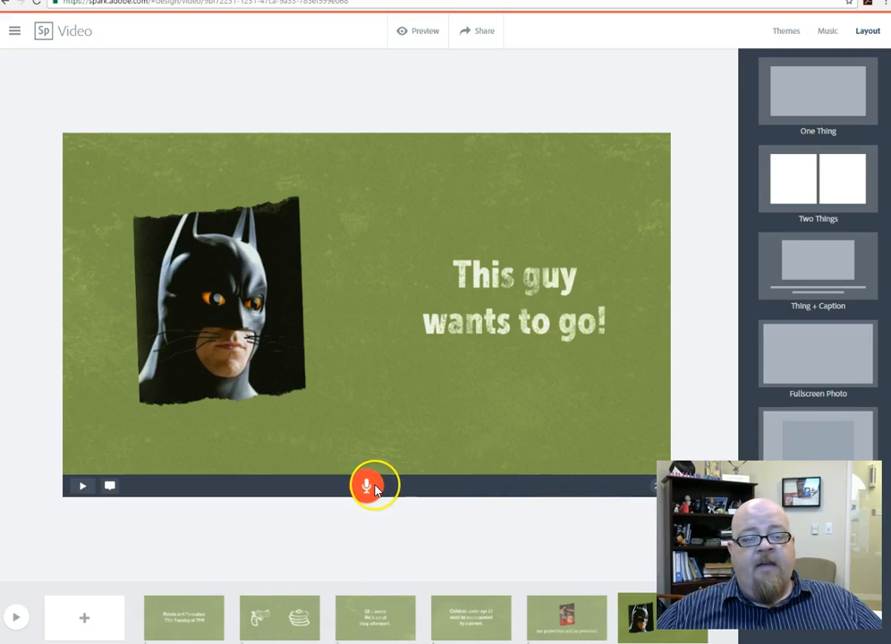
# Step: Play the complete video as a preview and return to the editor
pyautogui.click(12, 618)
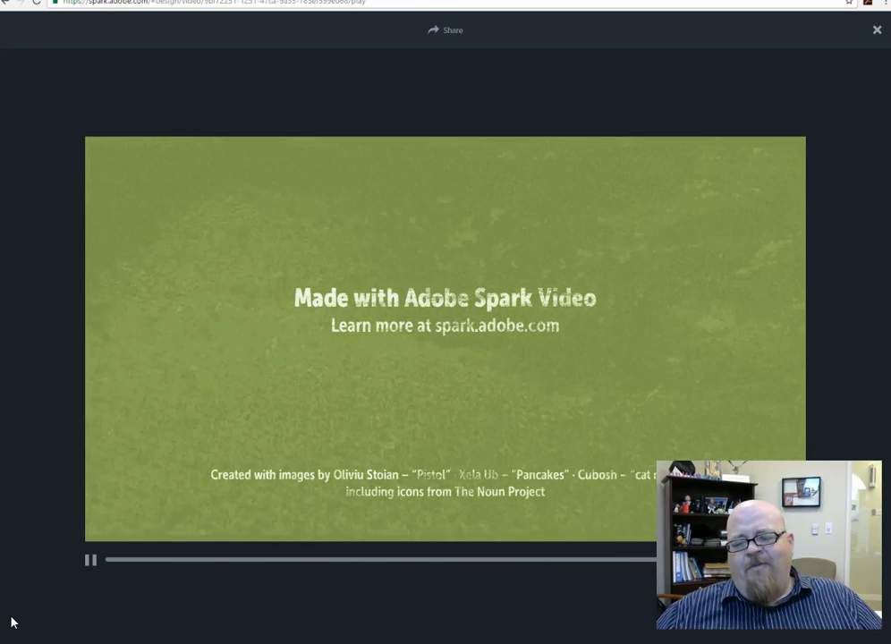
pyautogui.click(877, 34)
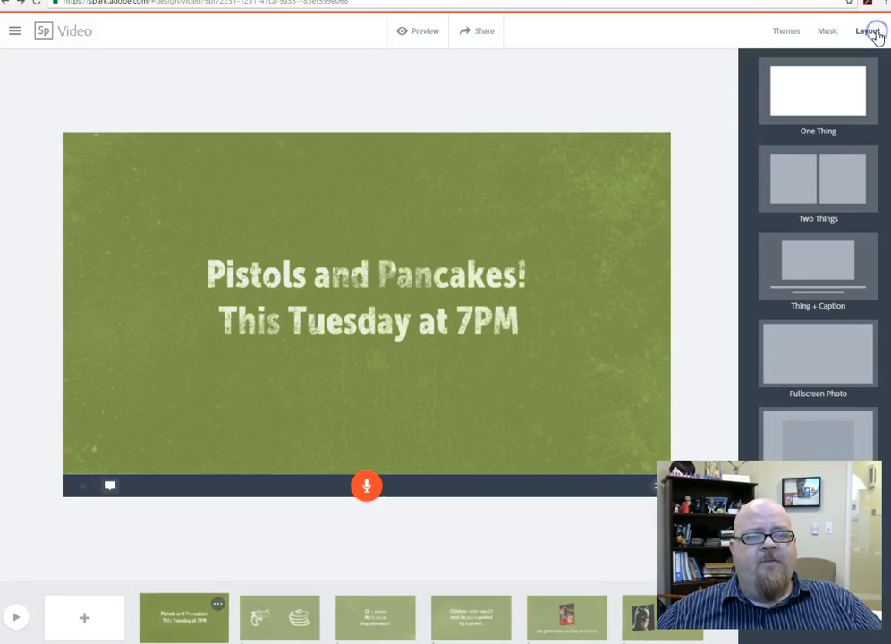
# Step: Sample the Travelling Buddies track and set Woodland Jam as the video's background music
pyautogui.click(825, 34)
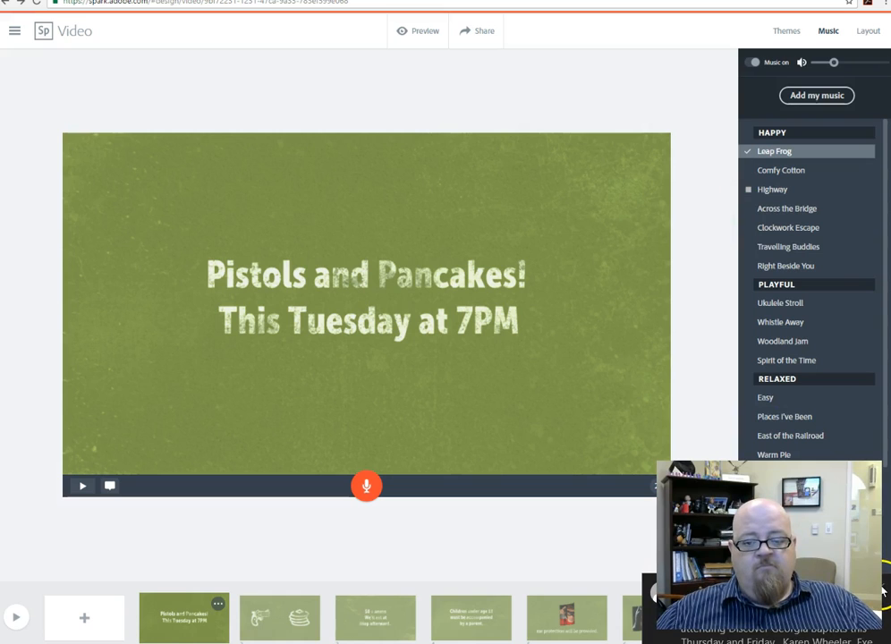
pyautogui.click(750, 254)
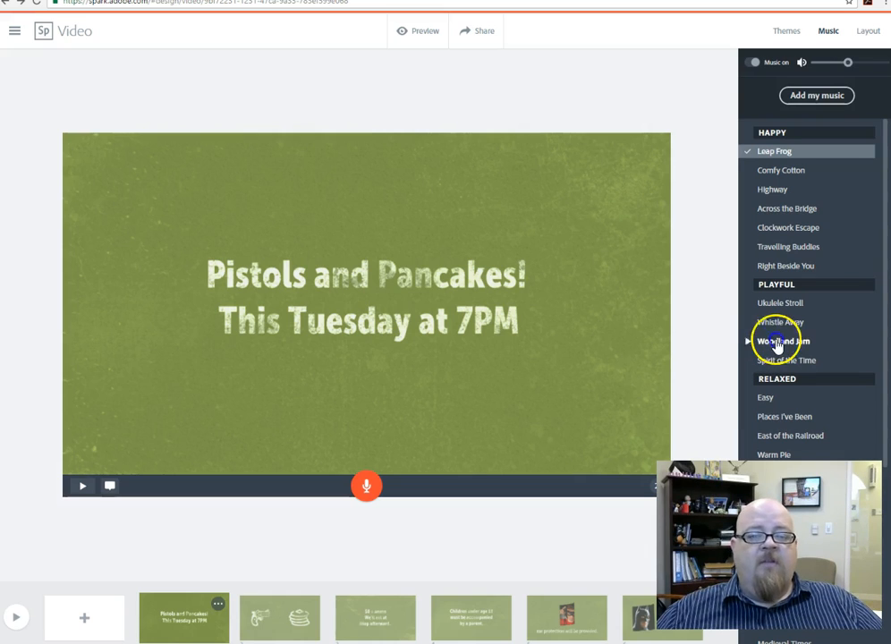
pyautogui.click(776, 343)
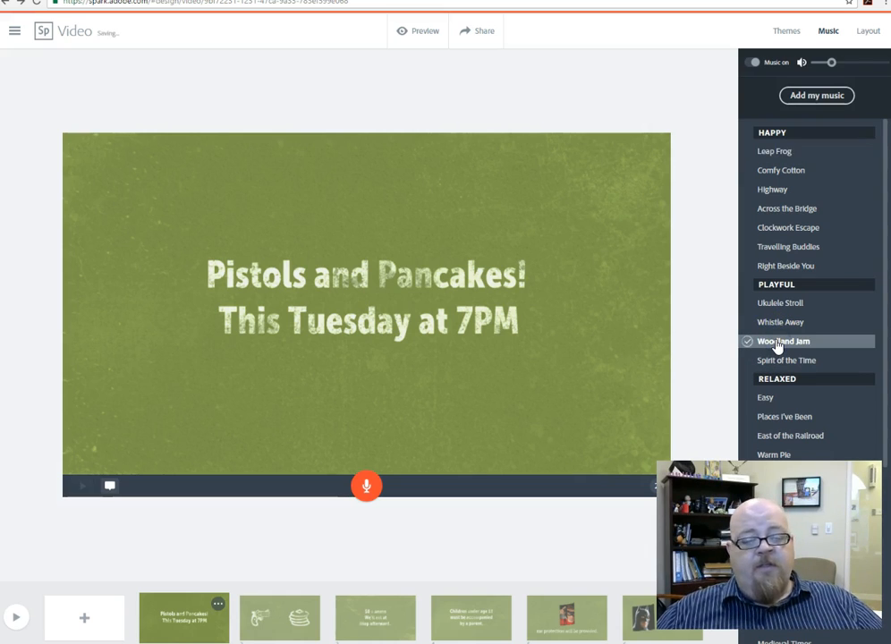
# Step: Change the video's theme to Flight and play the whole video with it
pyautogui.click(788, 33)
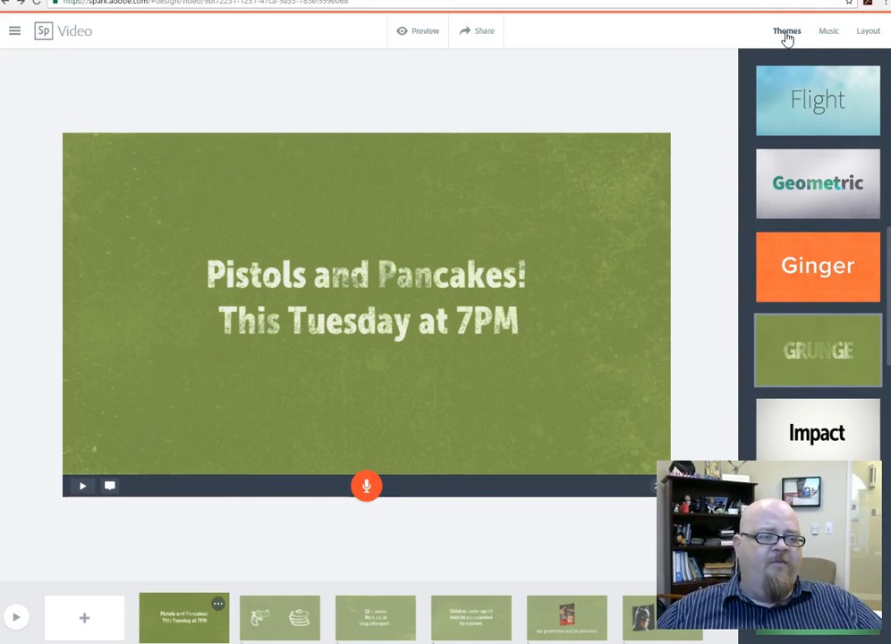
pyautogui.click(782, 113)
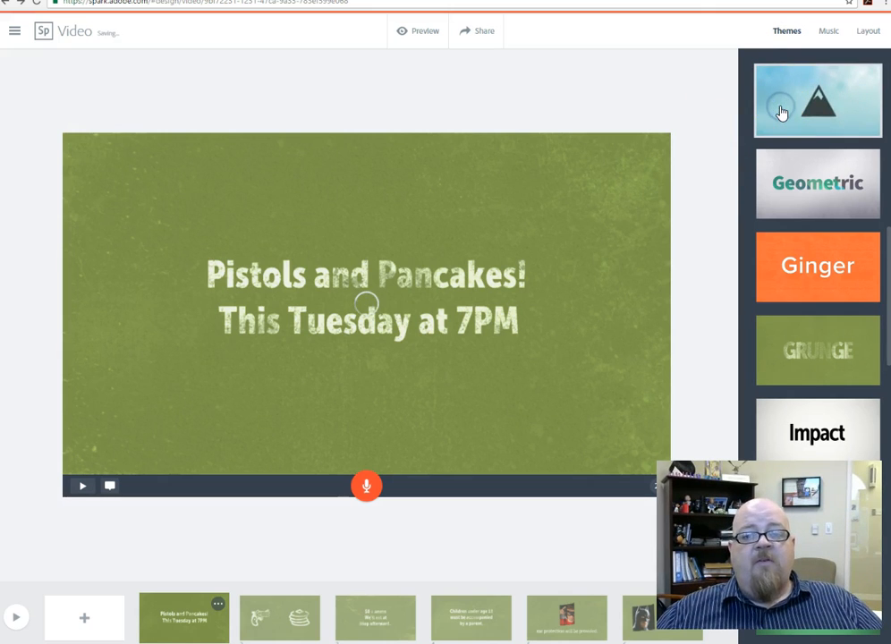
pyautogui.click(17, 617)
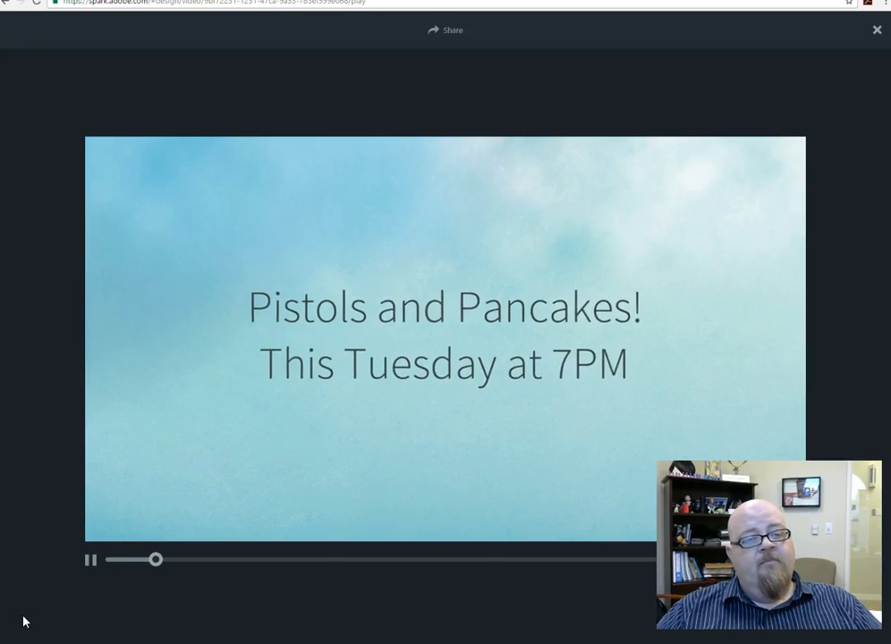